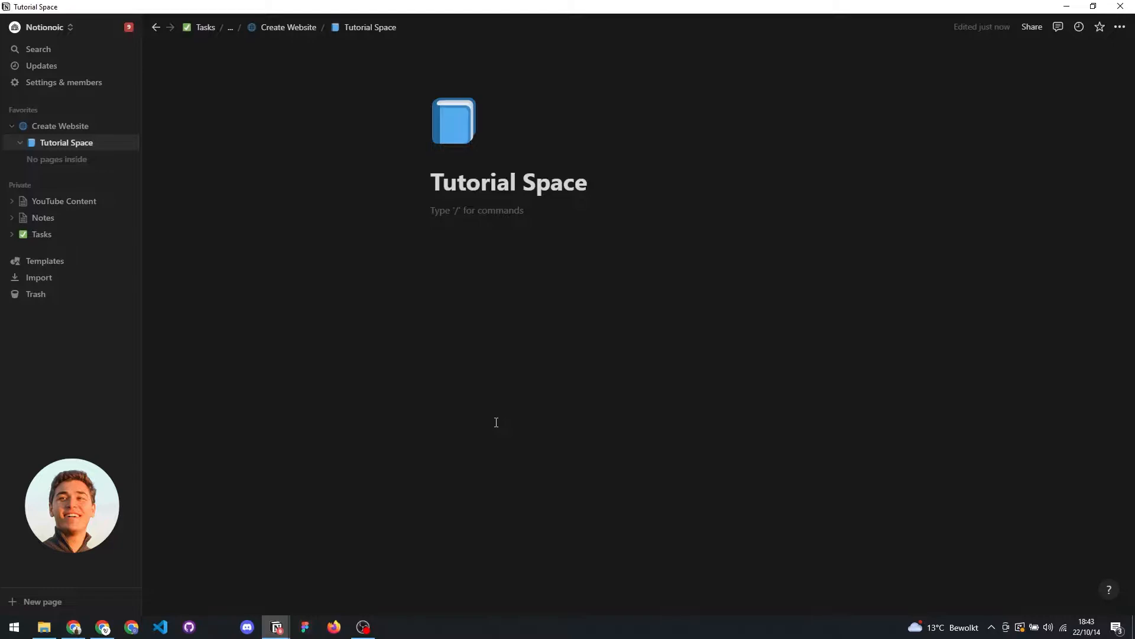
- Create a new page inside Tutorial Space and title it "Imported Data"
key(ctrl+n)
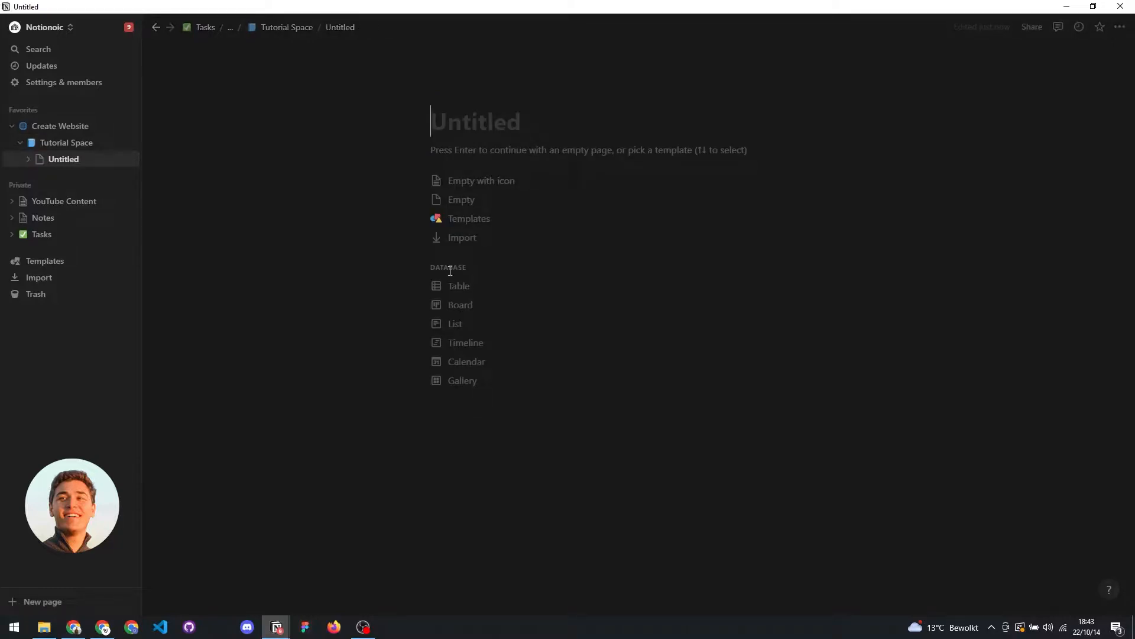
text(Ol)
key(BackSpace)
key(BackSpace)
key(Caps_Lock)
text(I)
key(Caps_Lock)
text(m)
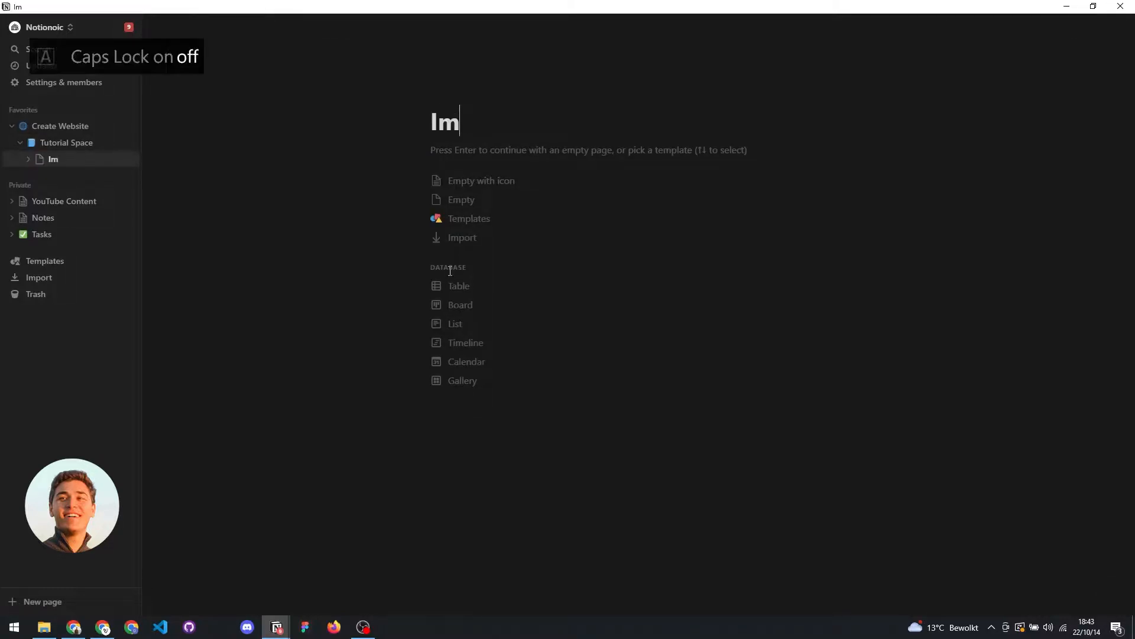
text(ported)
key(Caps_Lock)
text(D)
key(Caps_Lock)
text(ata)
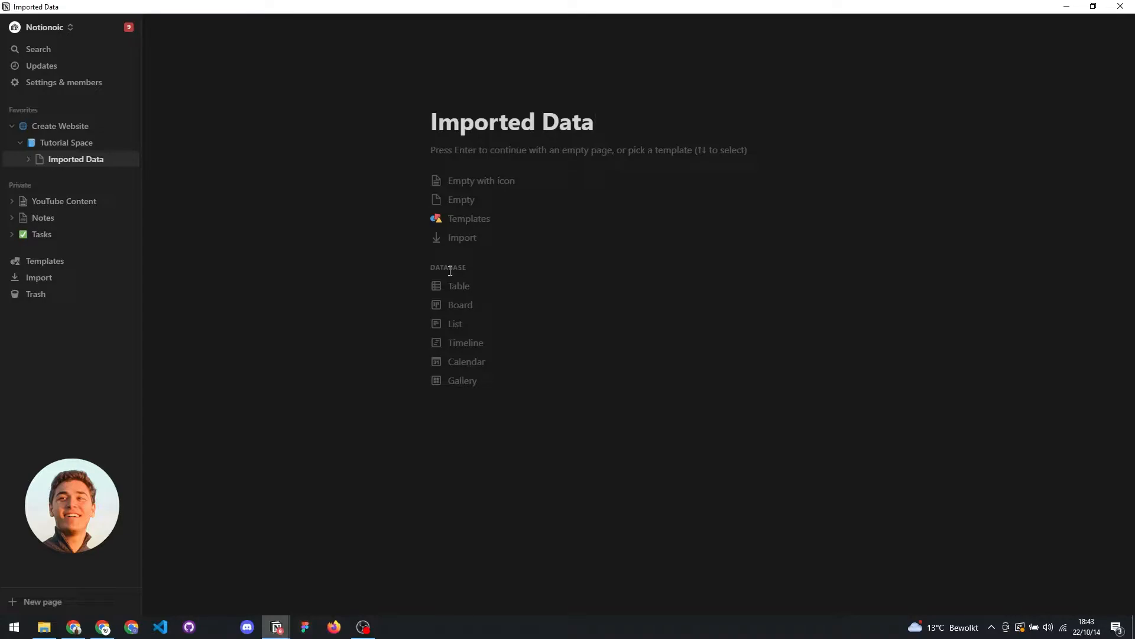
- Switch to Google Drive in Chrome, open the Notion Example 1 spreadsheet and download it as Comma Separated Values (.csv)
click(104, 626)
double_click(243, 228)
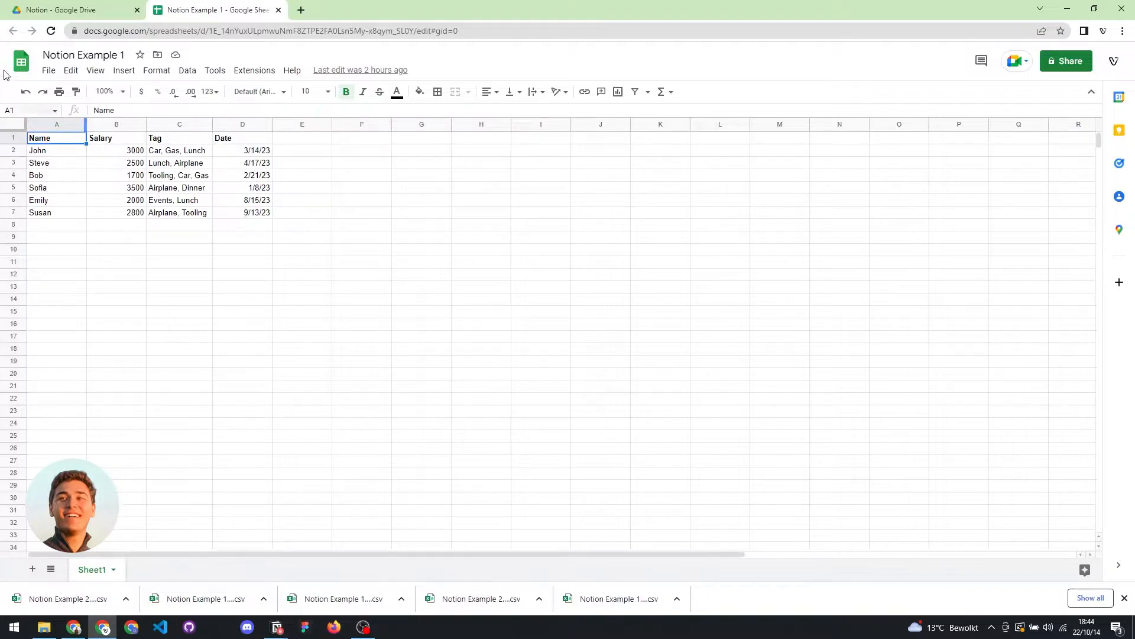
click(39, 73)
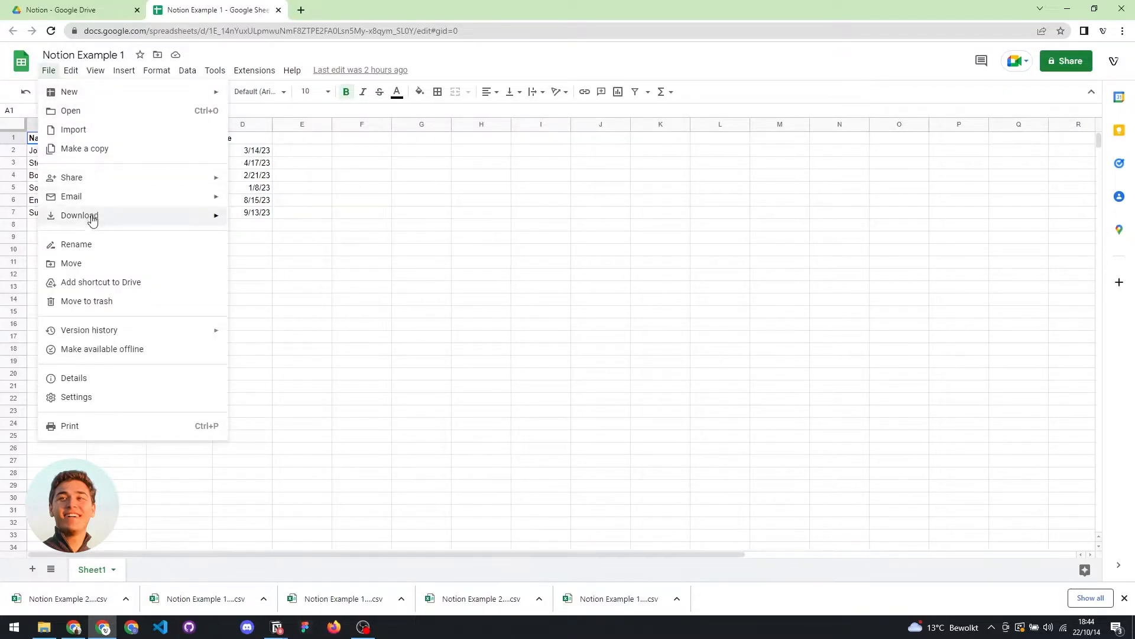
mouse_move(92, 220)
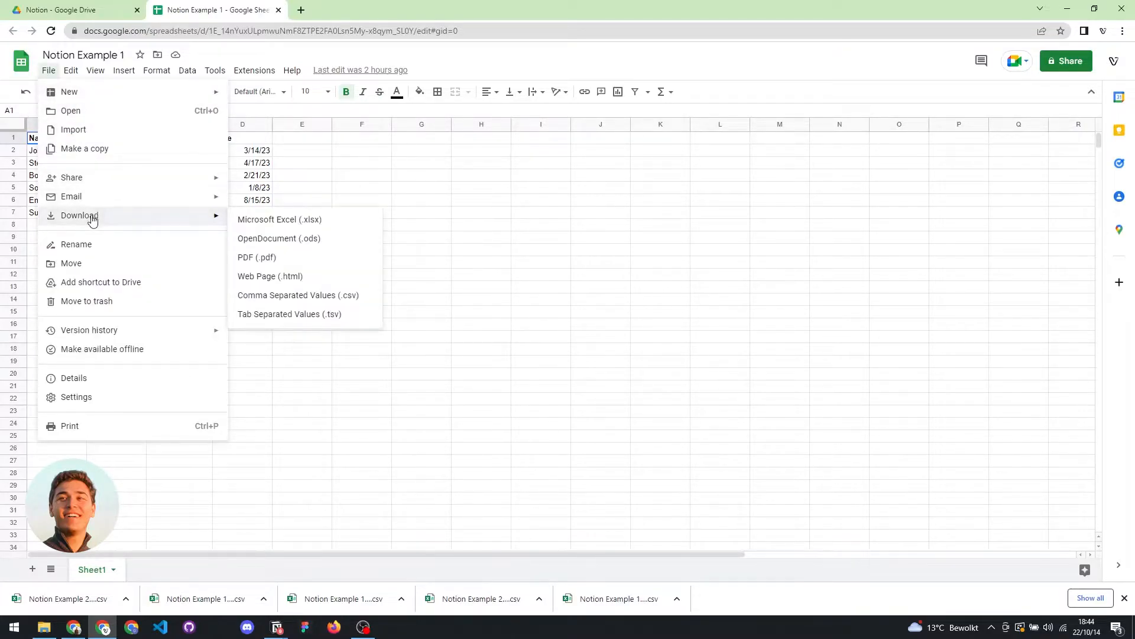
click(297, 302)
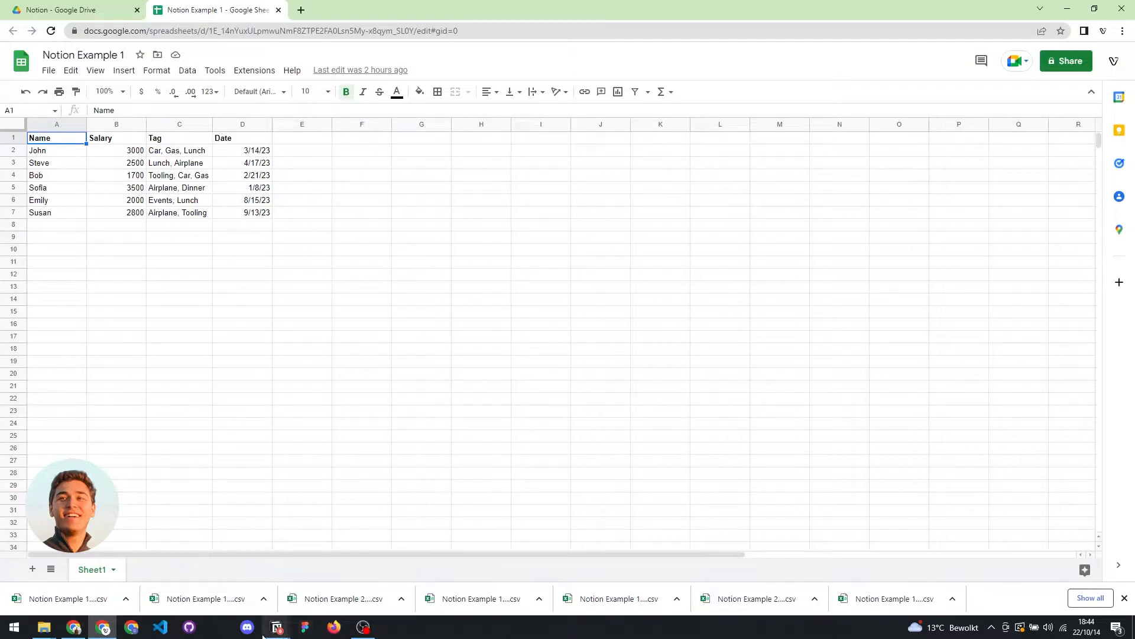
- Switch to Notion and import "Notion Example 1 - Sheet1.csv" from the Downloads folder as CSV into the Imported Data page
click(276, 626)
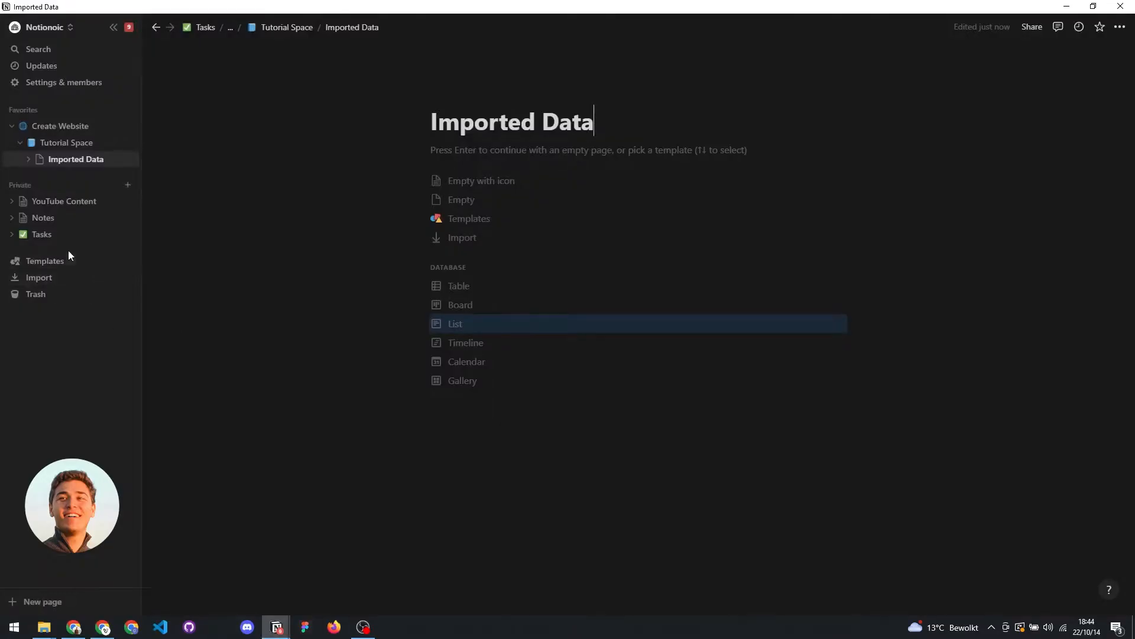
click(57, 288)
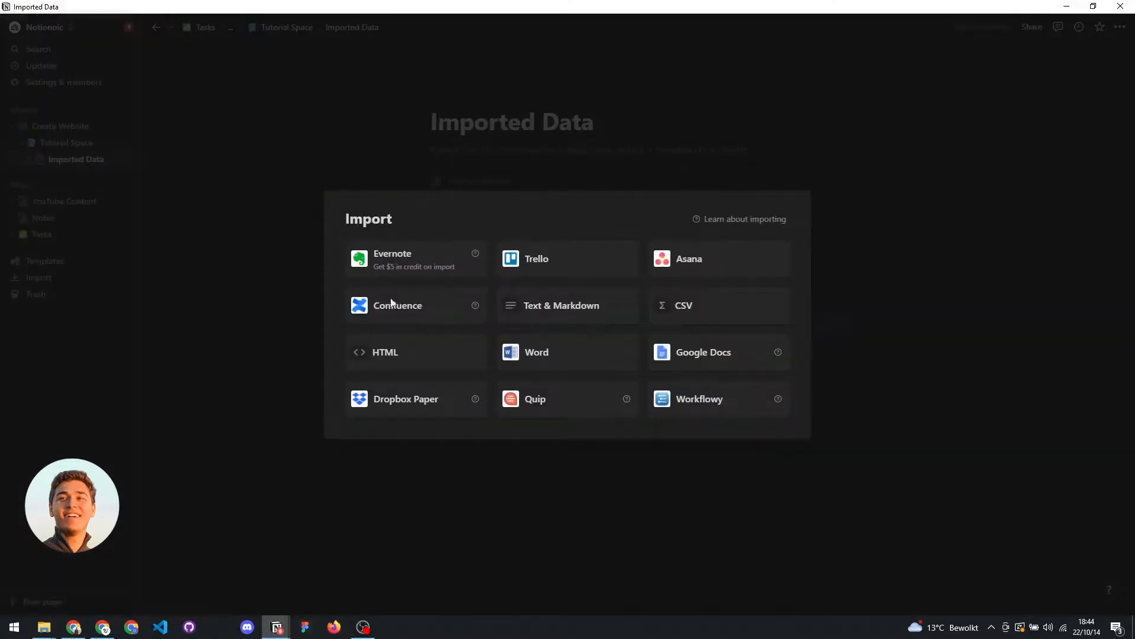
click(702, 314)
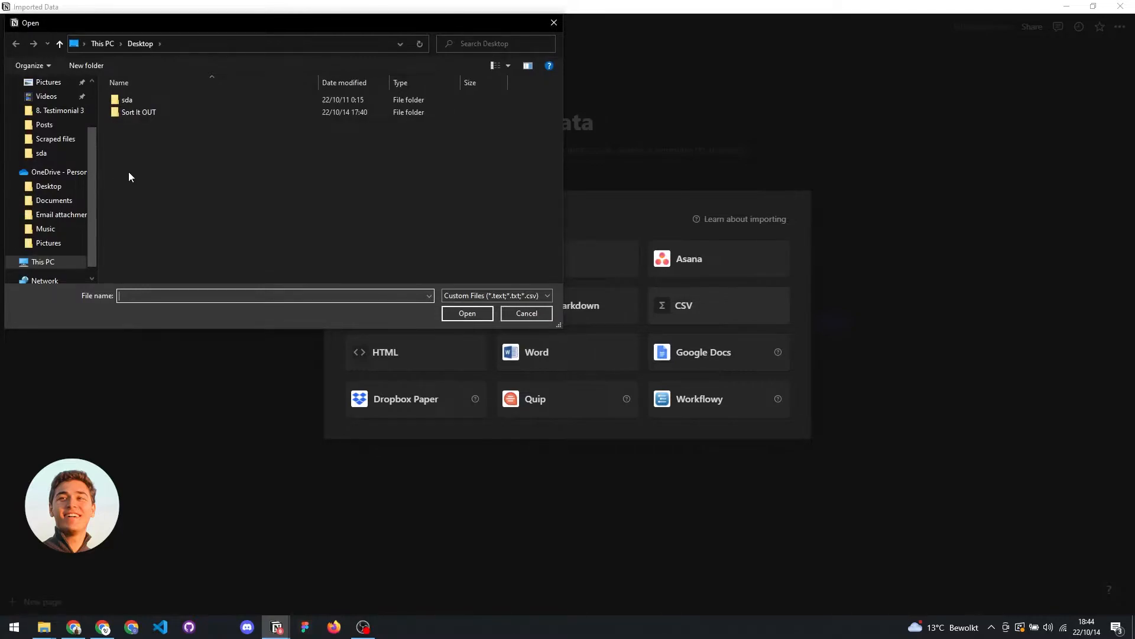
scroll(52, 139, up, 2)
click(53, 122)
click(159, 118)
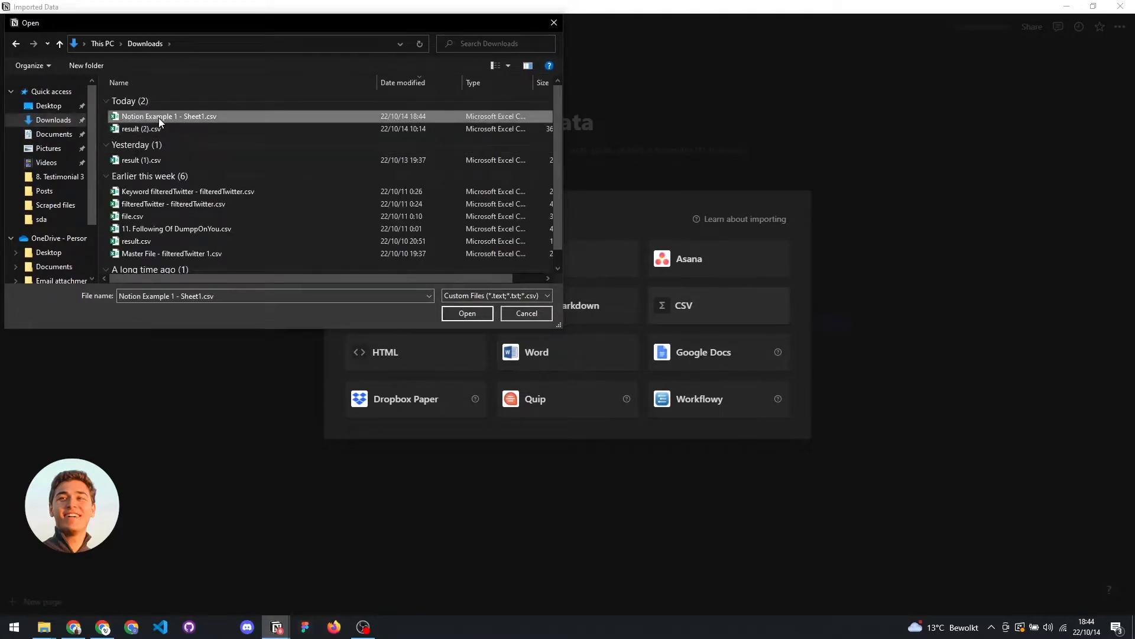
click(472, 313)
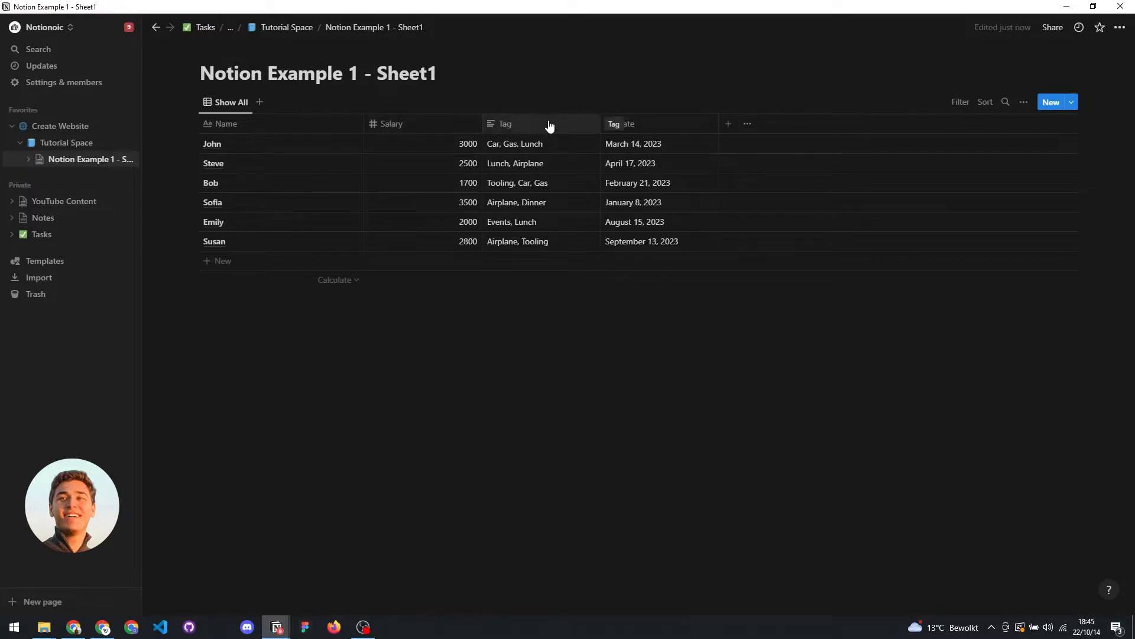
- Change the Tag property of the imported table to the Multi-select type and check the Date column
click(509, 128)
click(545, 171)
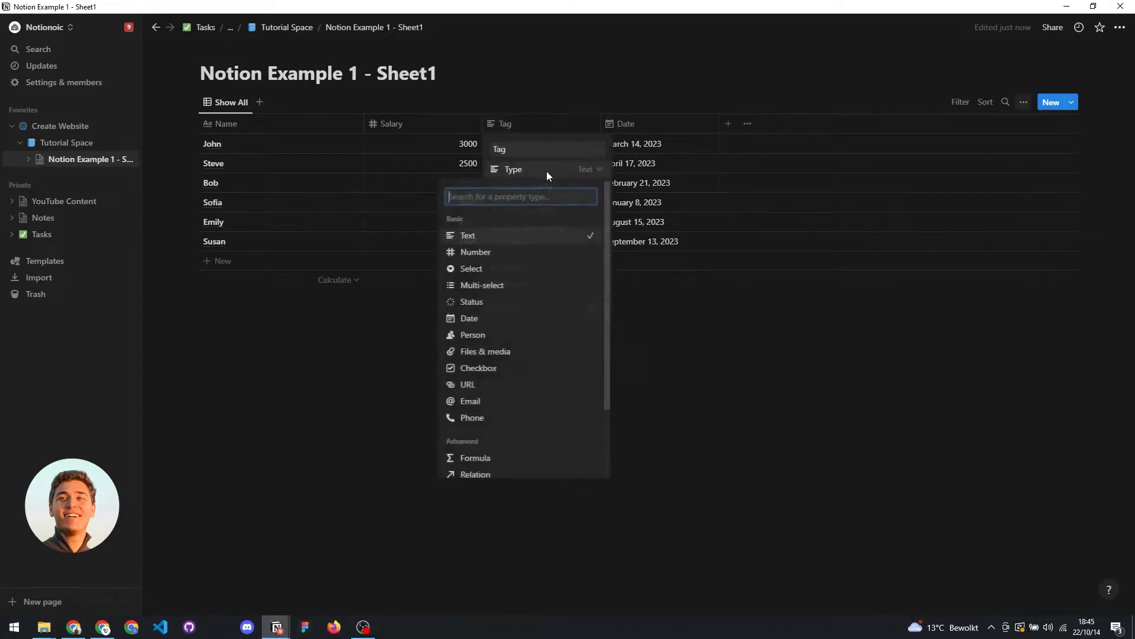
click(495, 285)
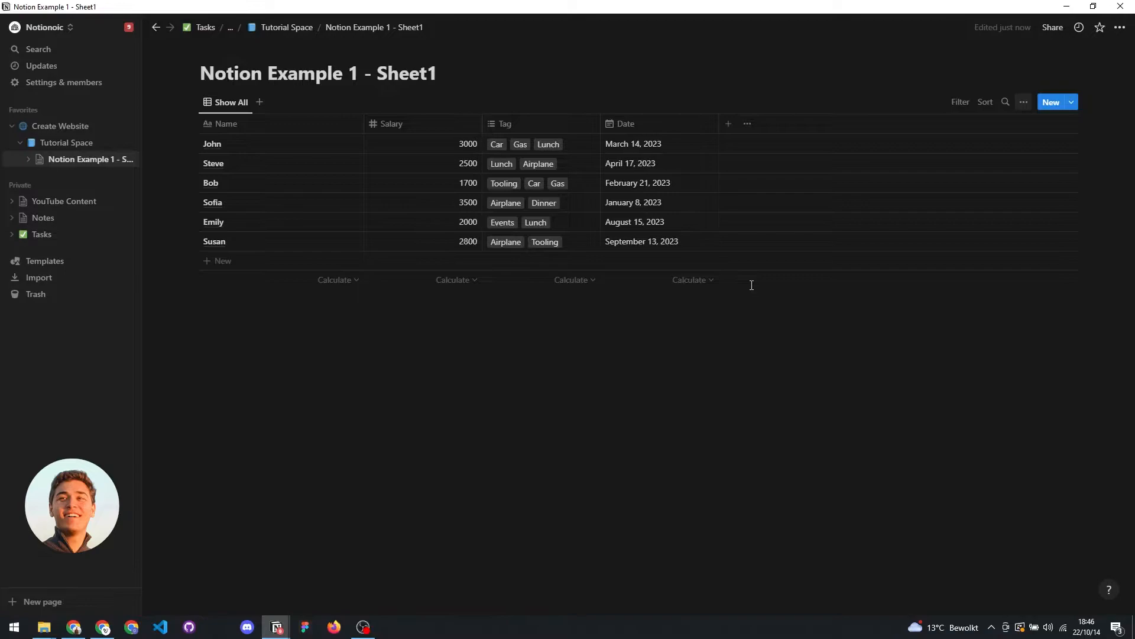
click(662, 144)
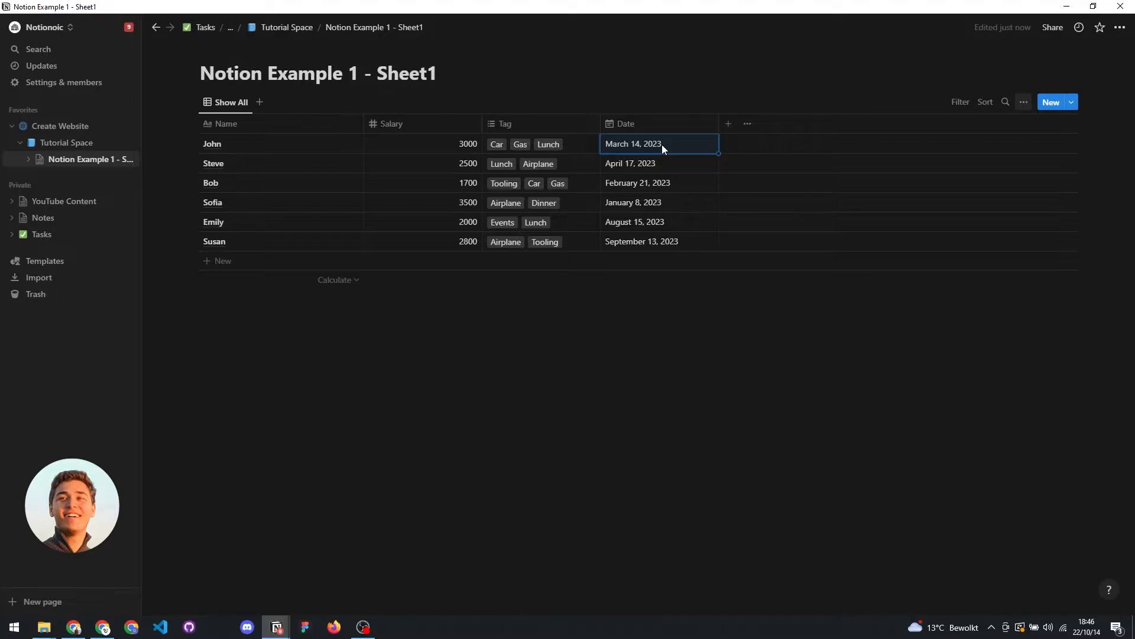
- Switch to Google Drive in Chrome, open the Notion Example 2 spreadsheet and download it in Comma Separated Values (.csv) format
click(102, 627)
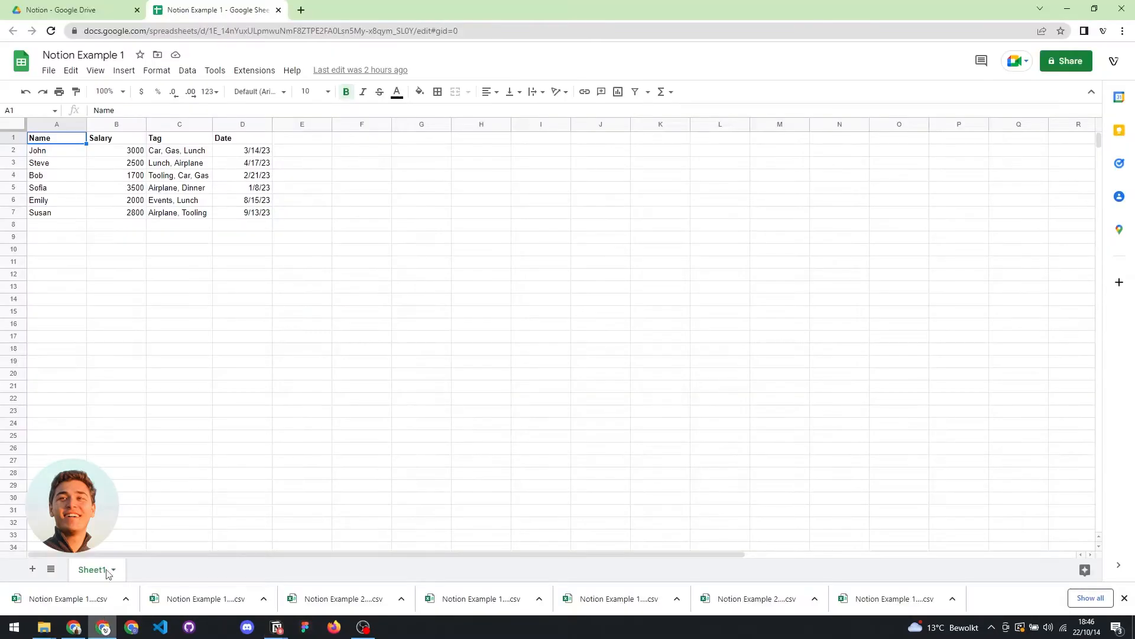
click(70, 8)
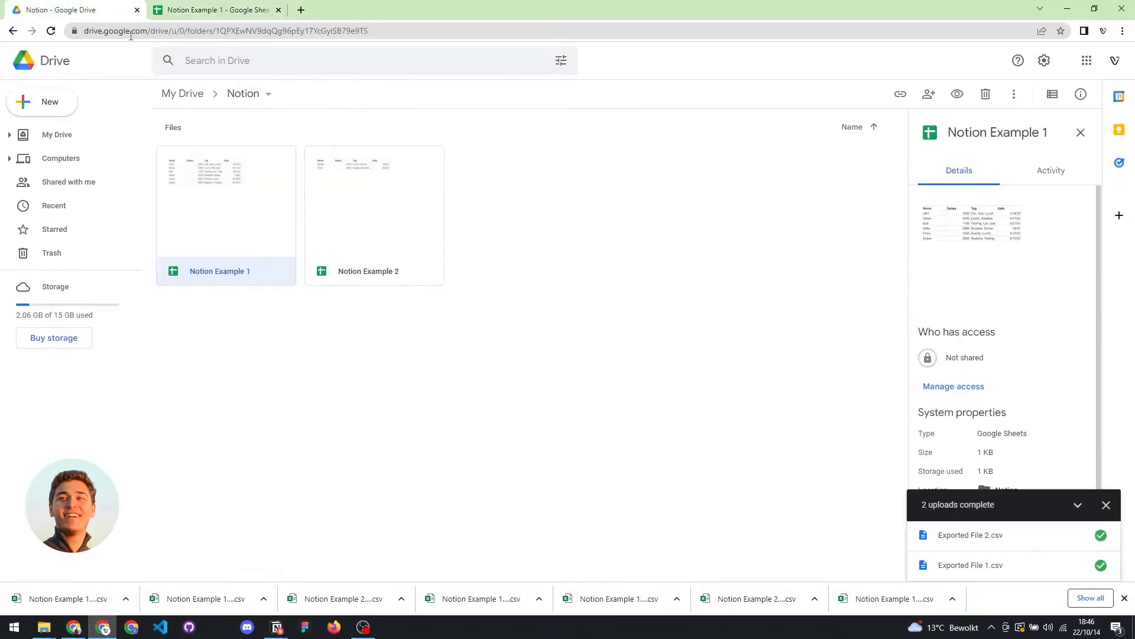
double_click(344, 207)
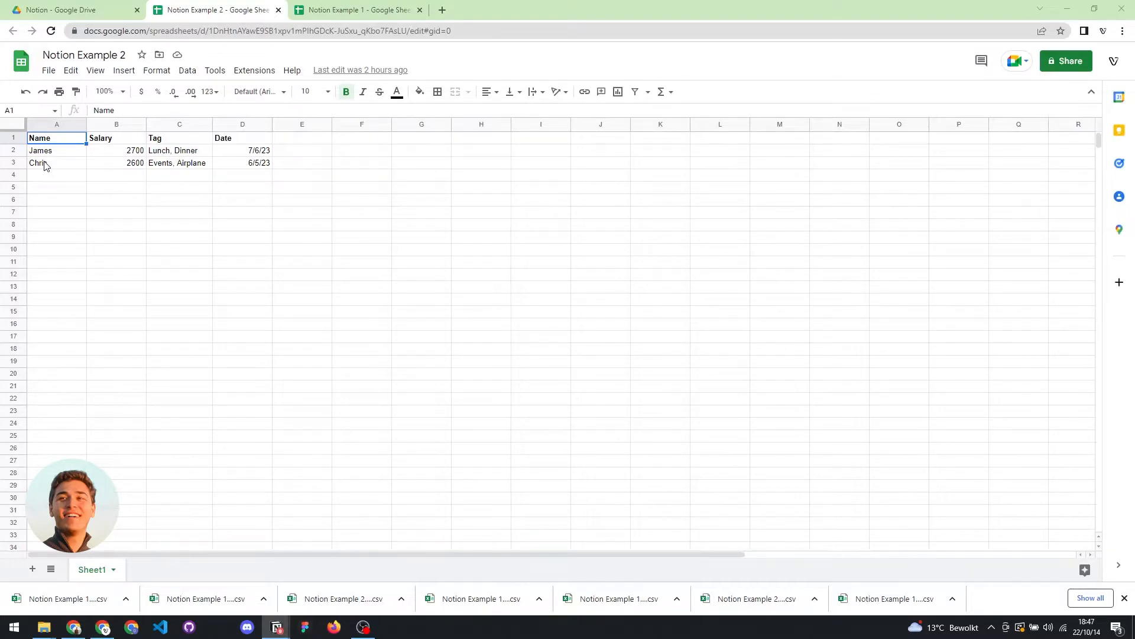
click(48, 71)
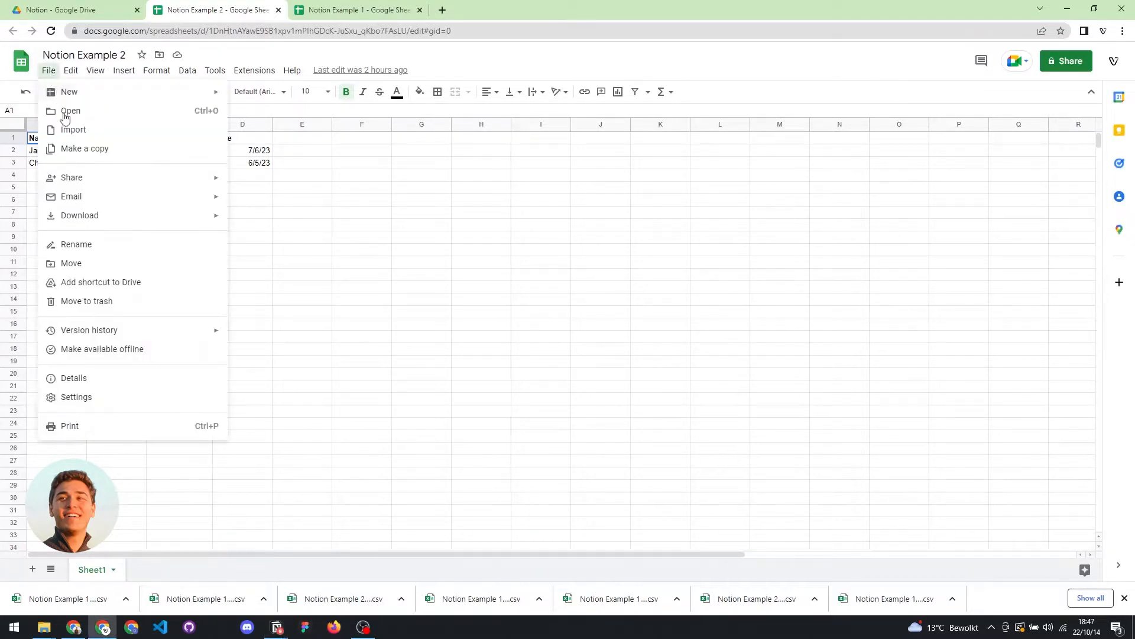
mouse_move(107, 219)
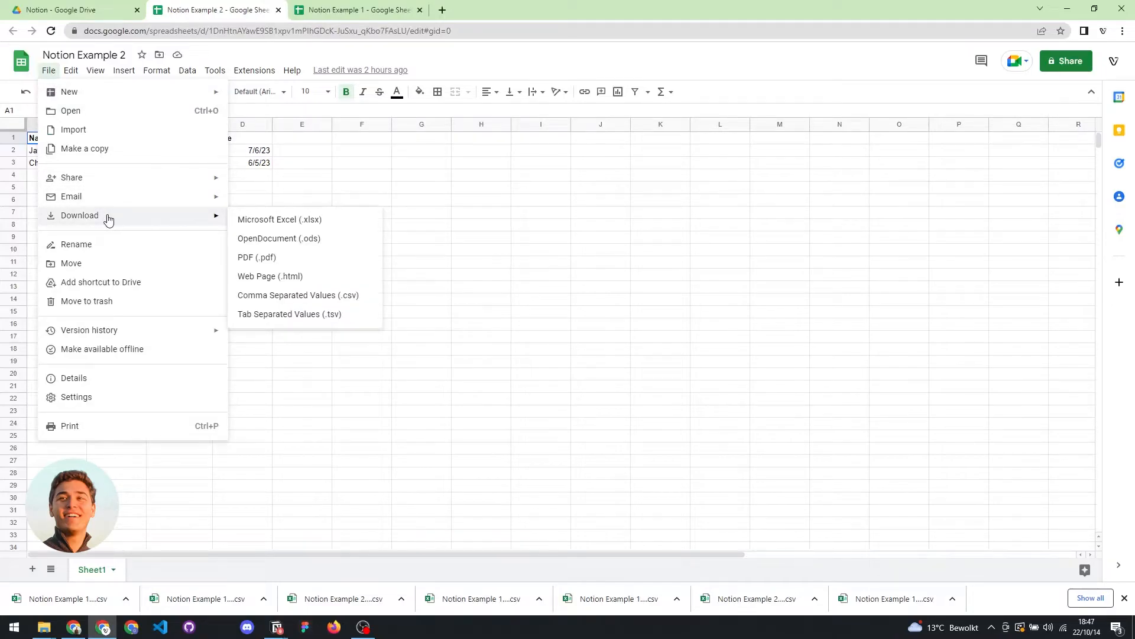
click(278, 297)
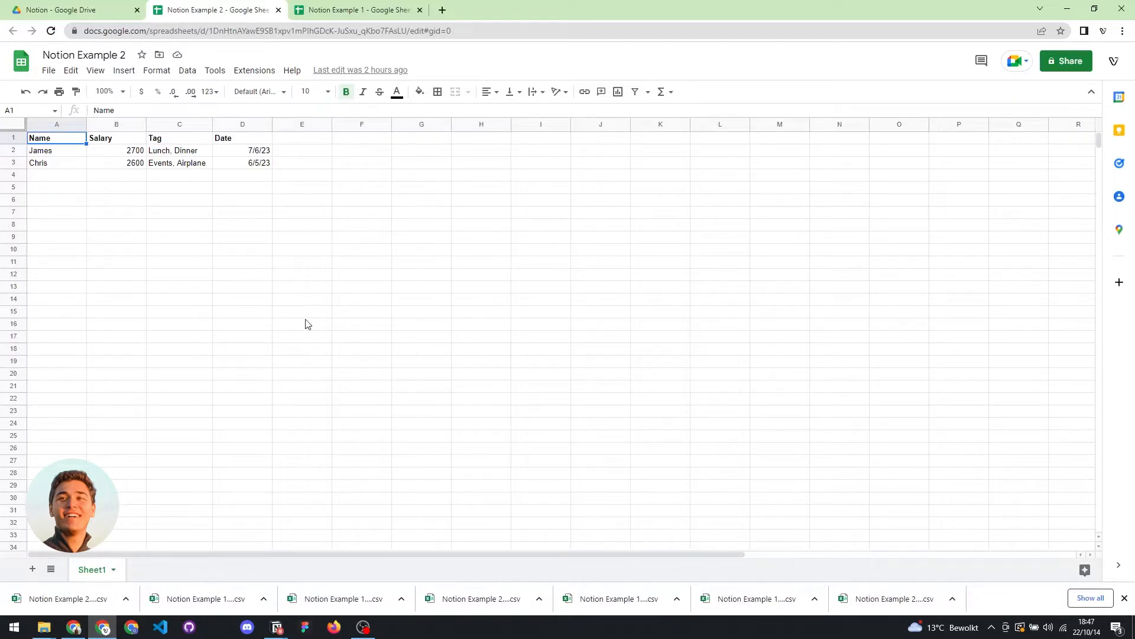
- Switch back to Notion and merge "Notion Example 2 - Sheet1.csv" from Downloads into the Notion Example 1 database
mouse_move(273, 626)
click(222, 580)
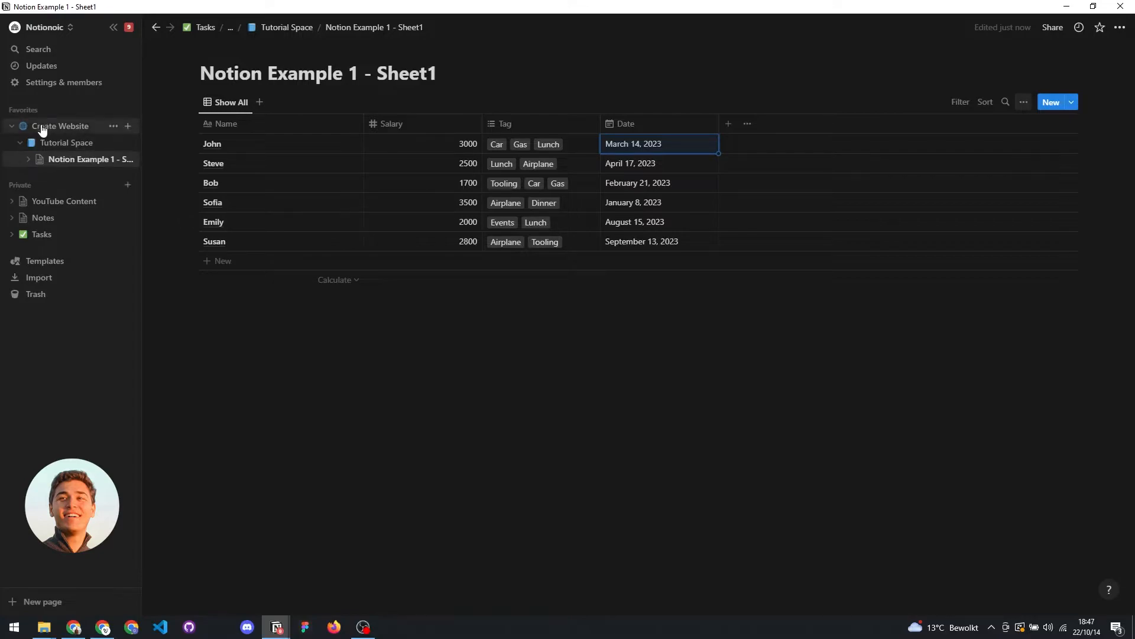
click(27, 160)
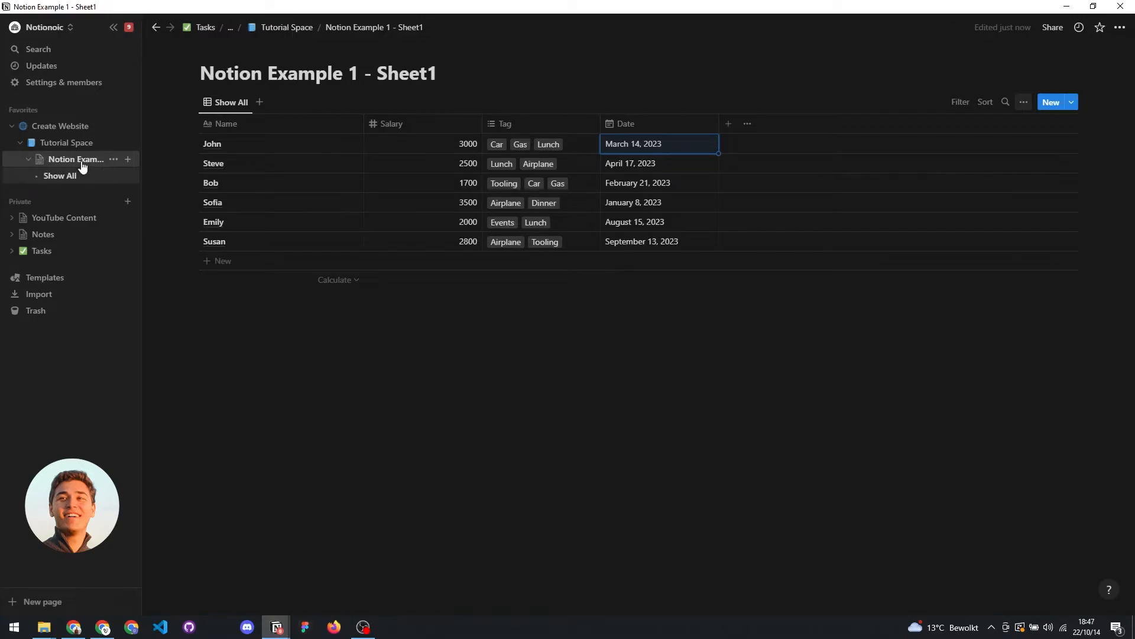
click(1120, 28)
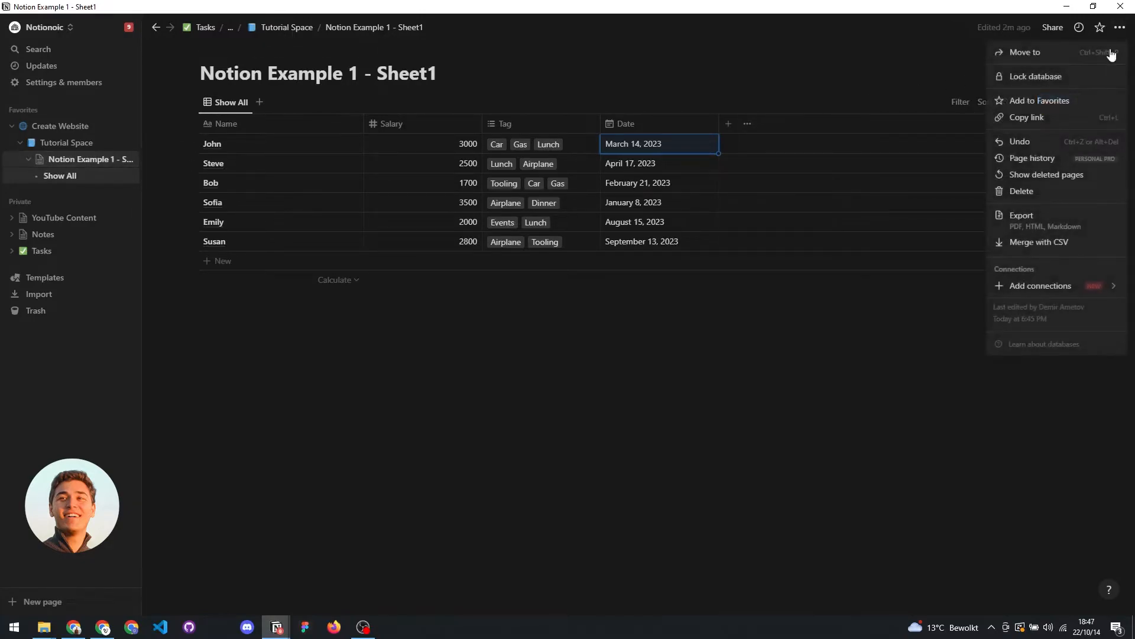
click(1039, 241)
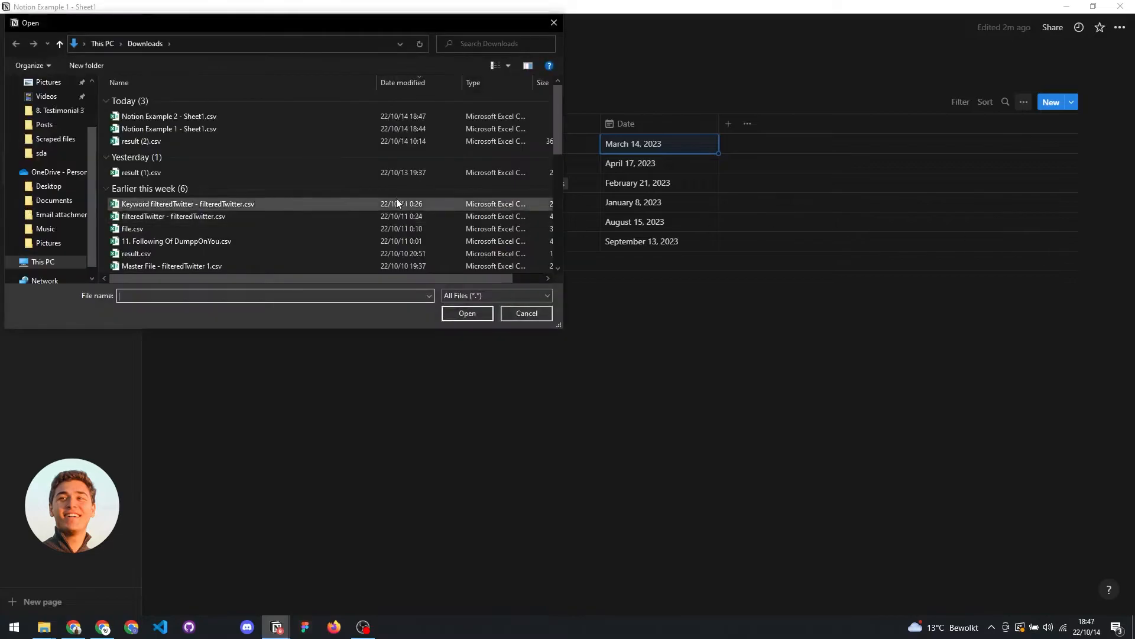
double_click(156, 116)
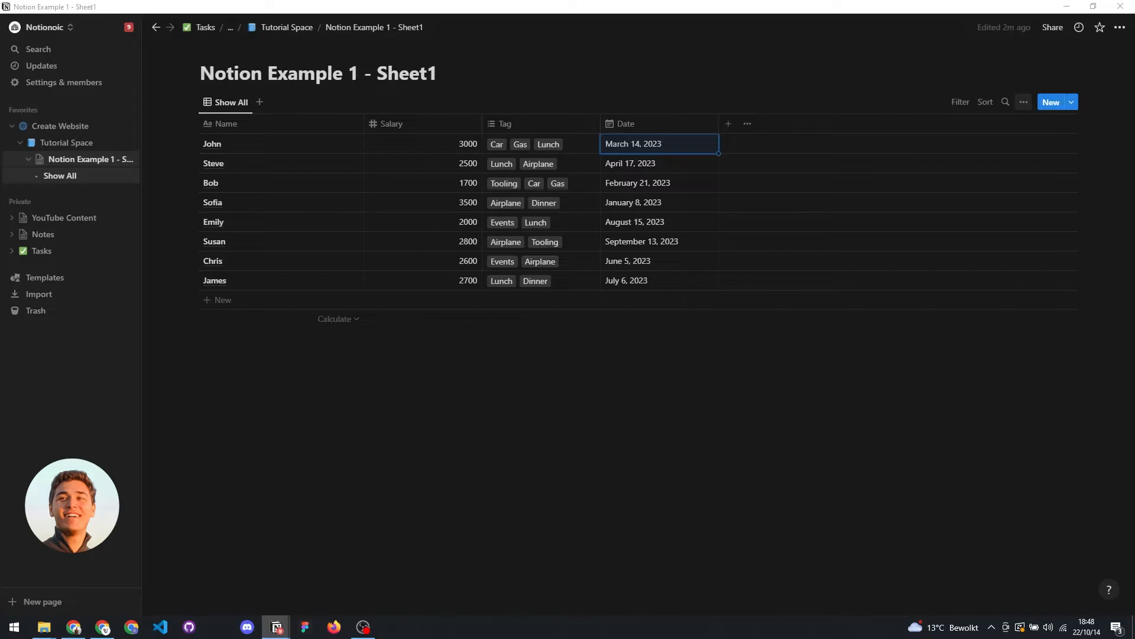
- Export the database's current view as Markdown & CSV and save it to the Desktop as "Exported 1.zip"
click(1119, 28)
click(1022, 218)
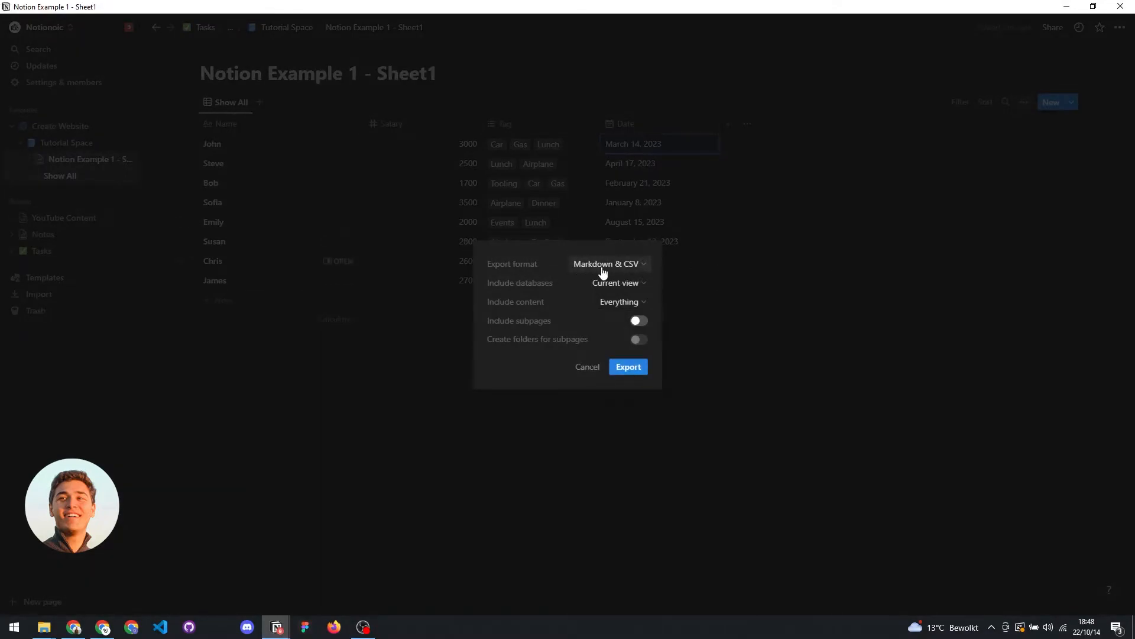
click(627, 367)
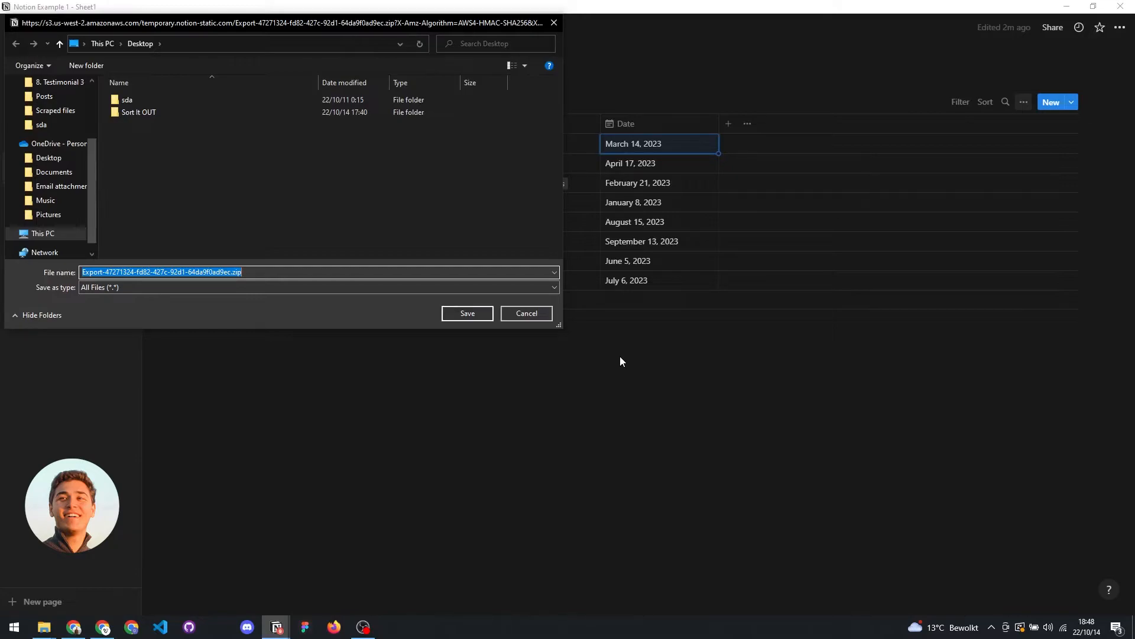
click(231, 272)
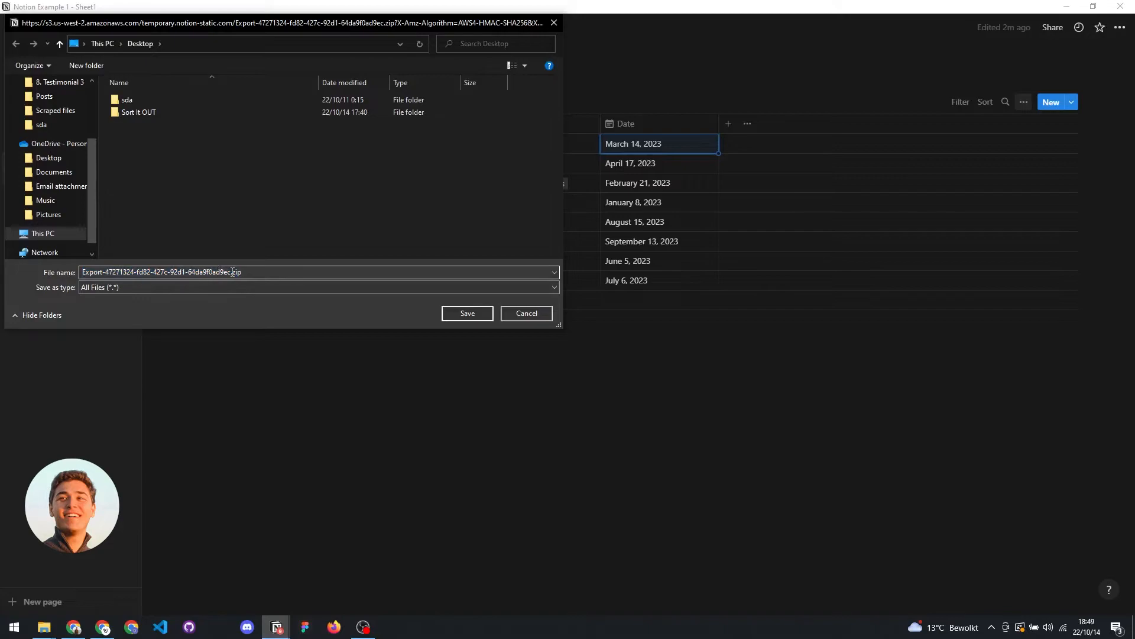
drag(231, 272, 43, 261)
key(Caps_Lock)
text(Exported 1)
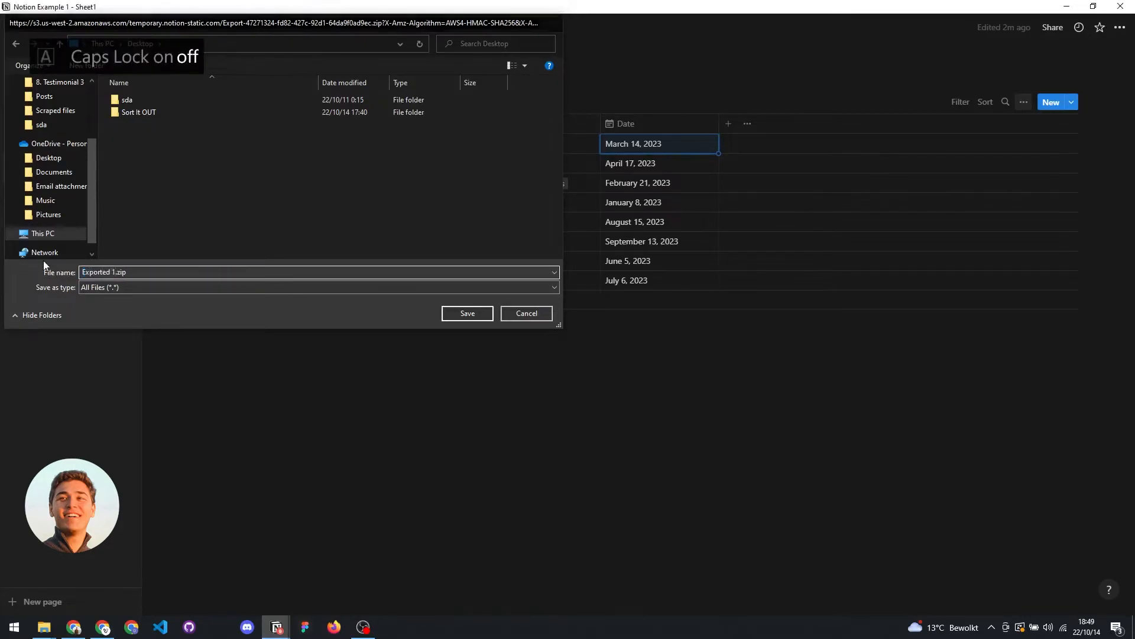
key(Return)
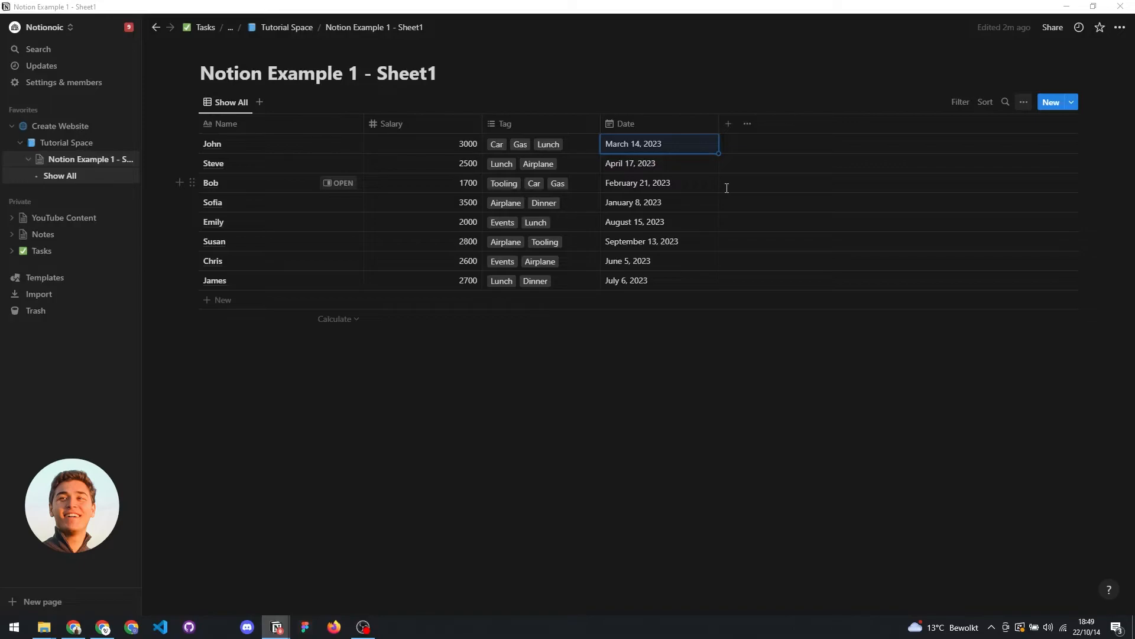
- Minimise the open windows and extract Exported 1.zip on the Desktop into a folder named Exported 1
click(1066, 7)
click(1068, 6)
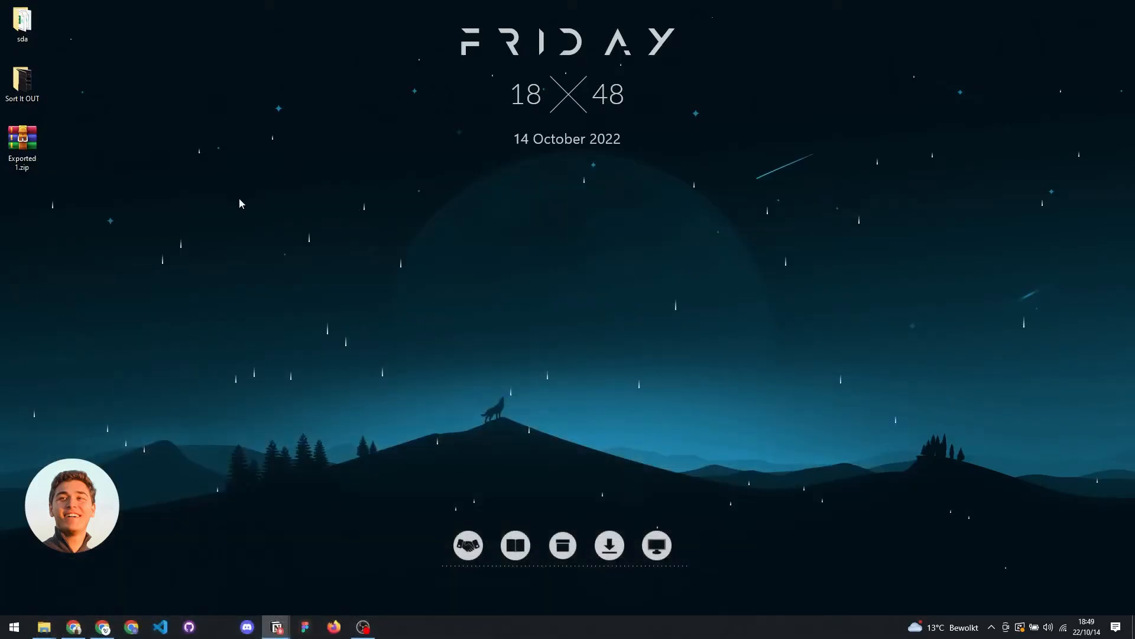
right_click(27, 137)
click(85, 229)
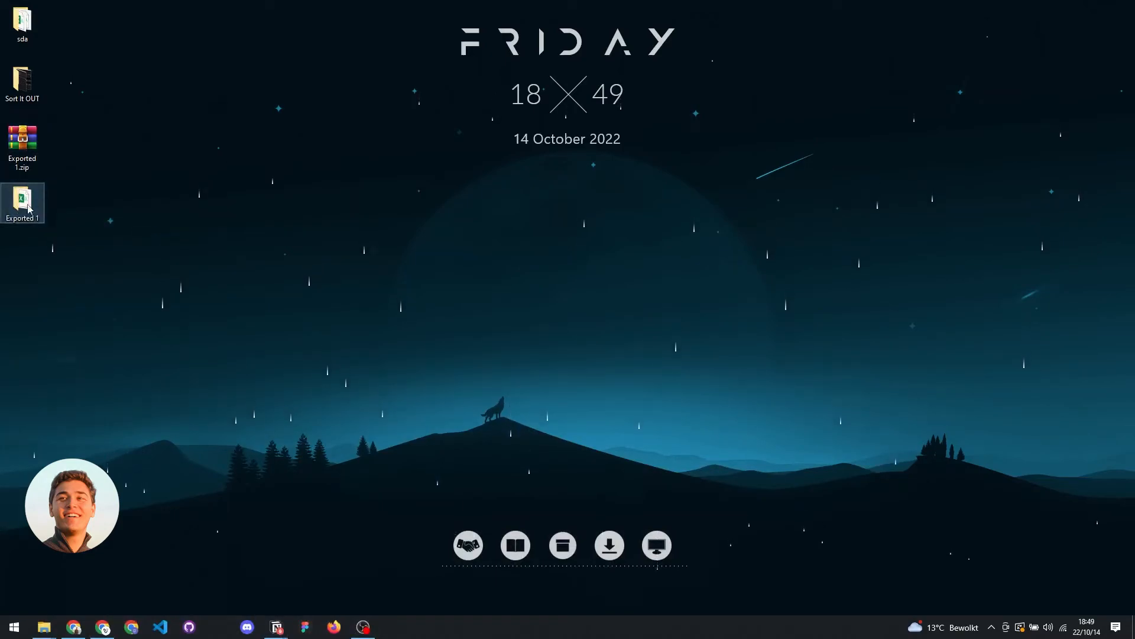
- Open the Exported 1 folder on the Desktop and rename the CSV file inside it as "Exported File 1"
double_click(22, 204)
click(594, 378)
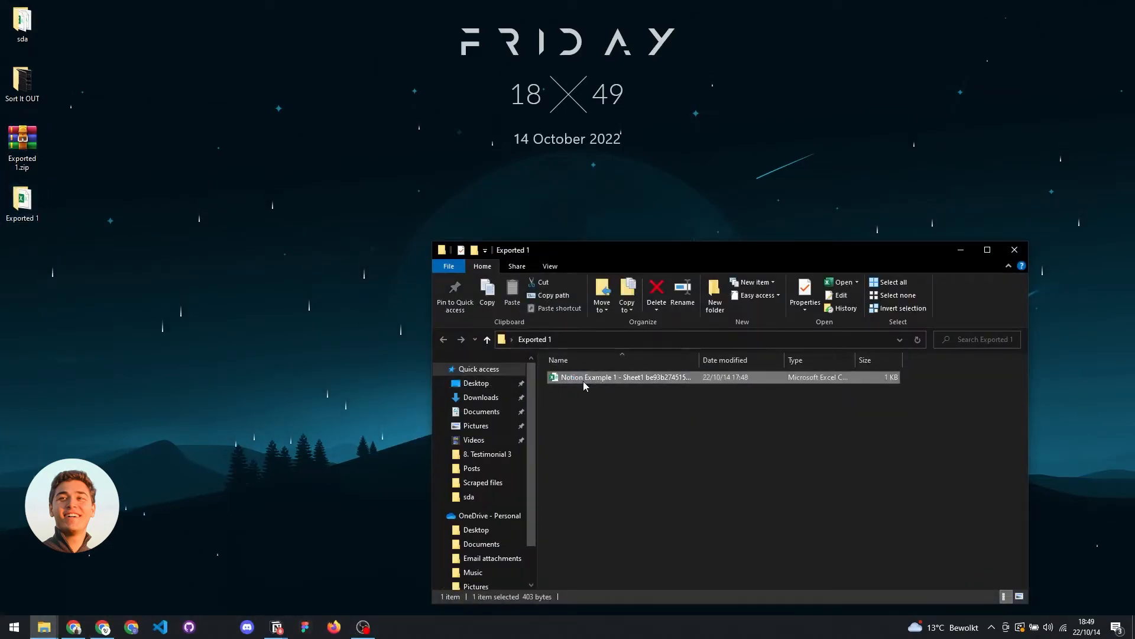
key(F2)
text(Exported F)
text(ile 1)
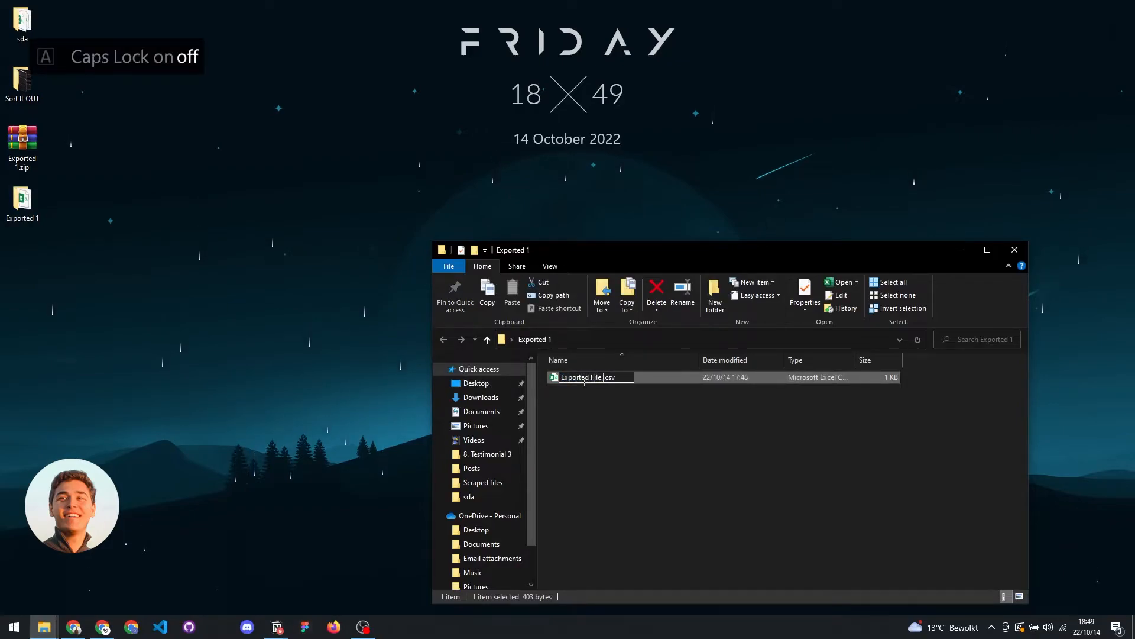
key(Return)
- Upload Exported File 1.csv to the Notion folder in Google Drive and open it with Google Sheets
drag(587, 379, 532, 322)
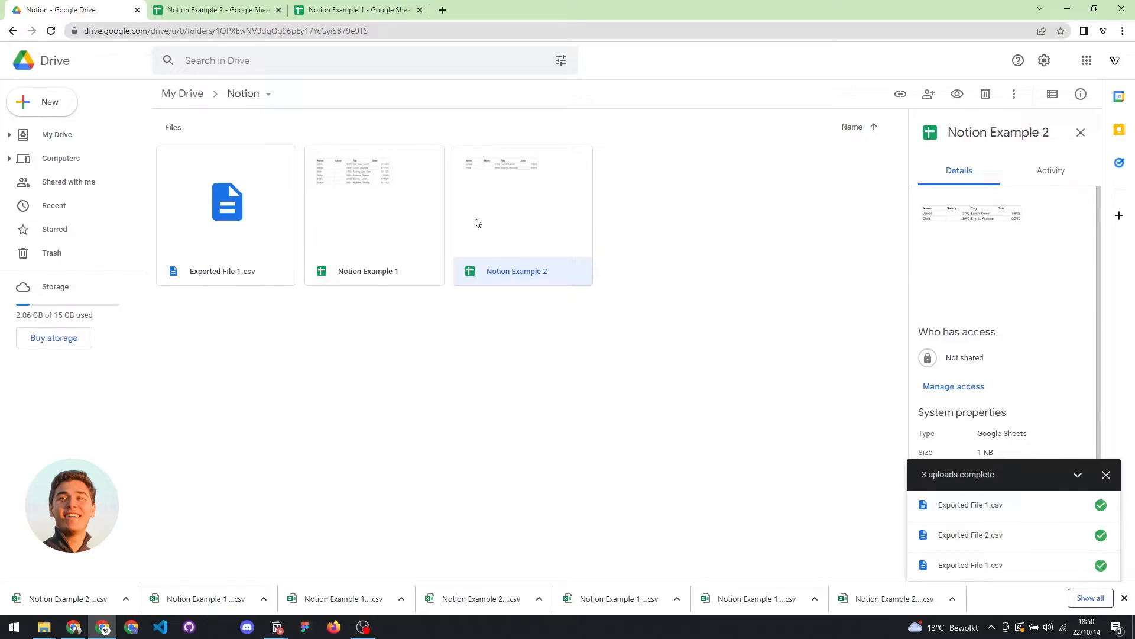
double_click(264, 235)
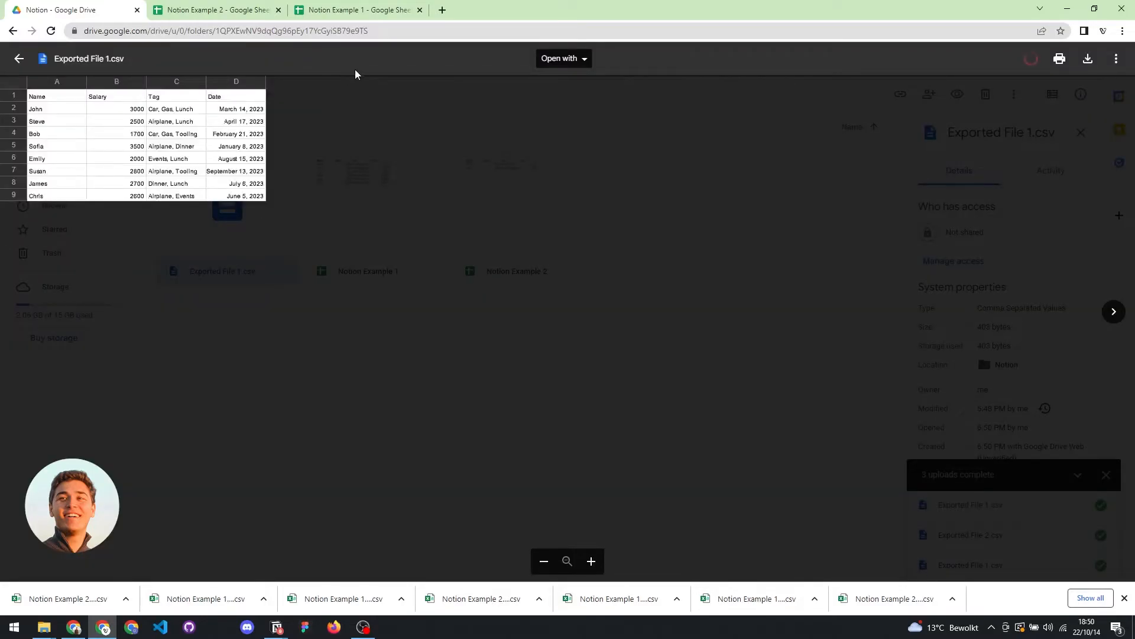
click(564, 62)
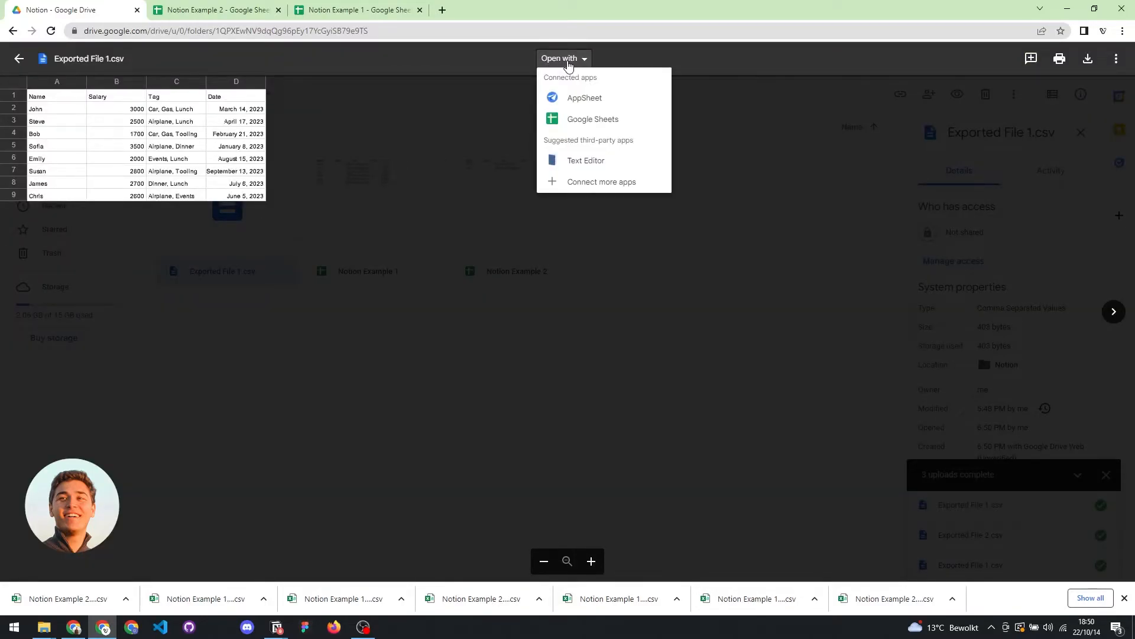
click(582, 119)
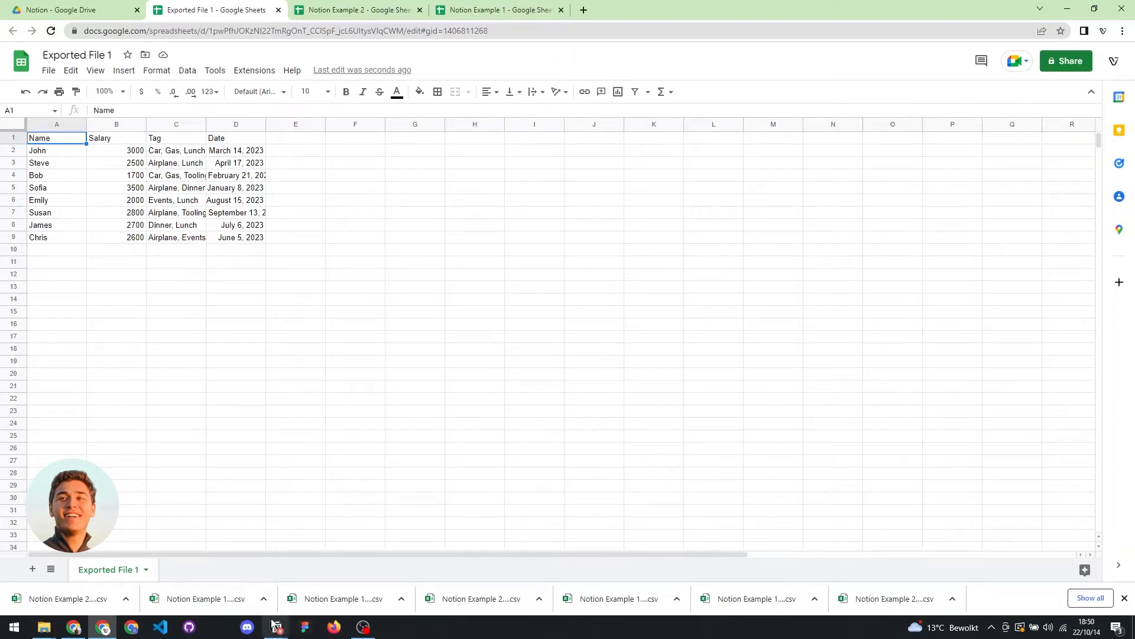
- Switch back to Notion and add a table view named "Filtered View" to the Notion Example 1 database
mouse_move(263, 621)
click(196, 577)
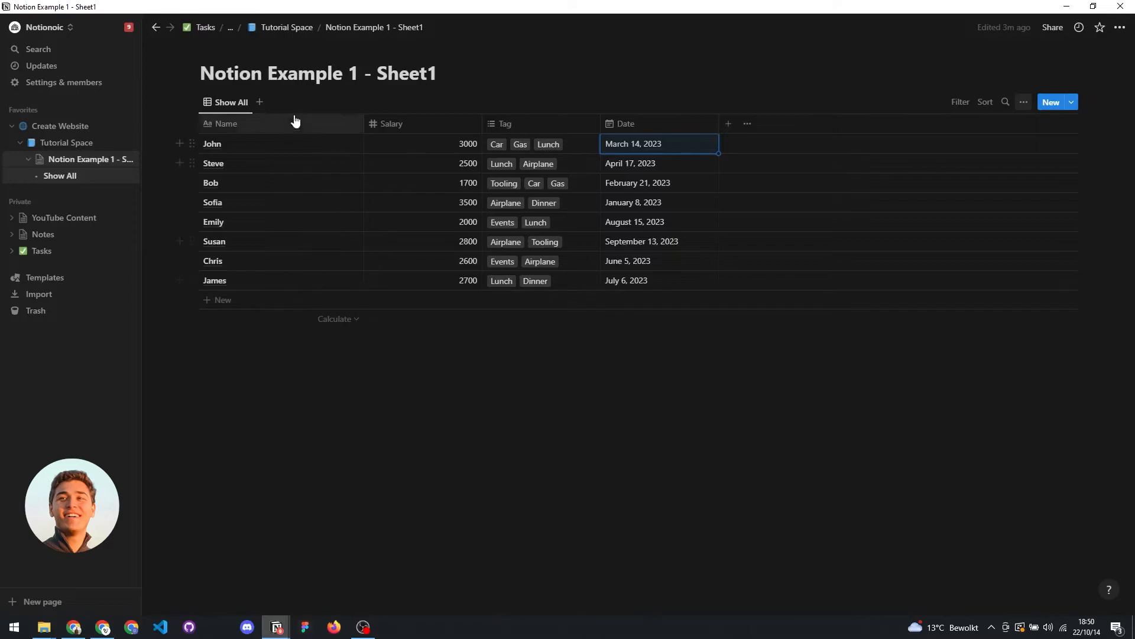
click(259, 102)
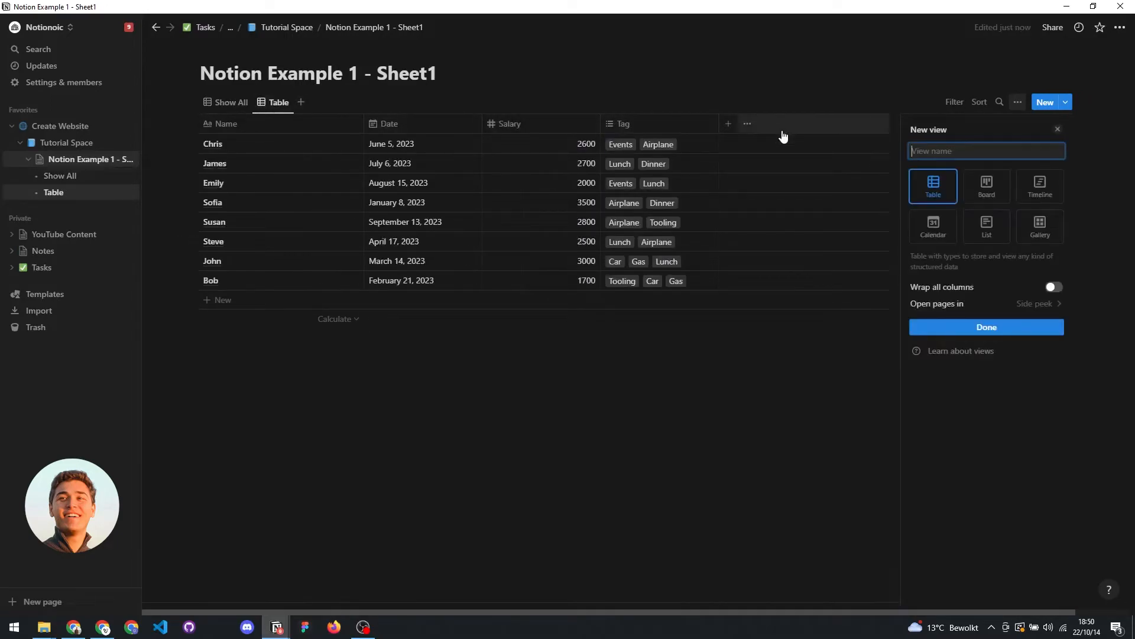
text(Filtered View)
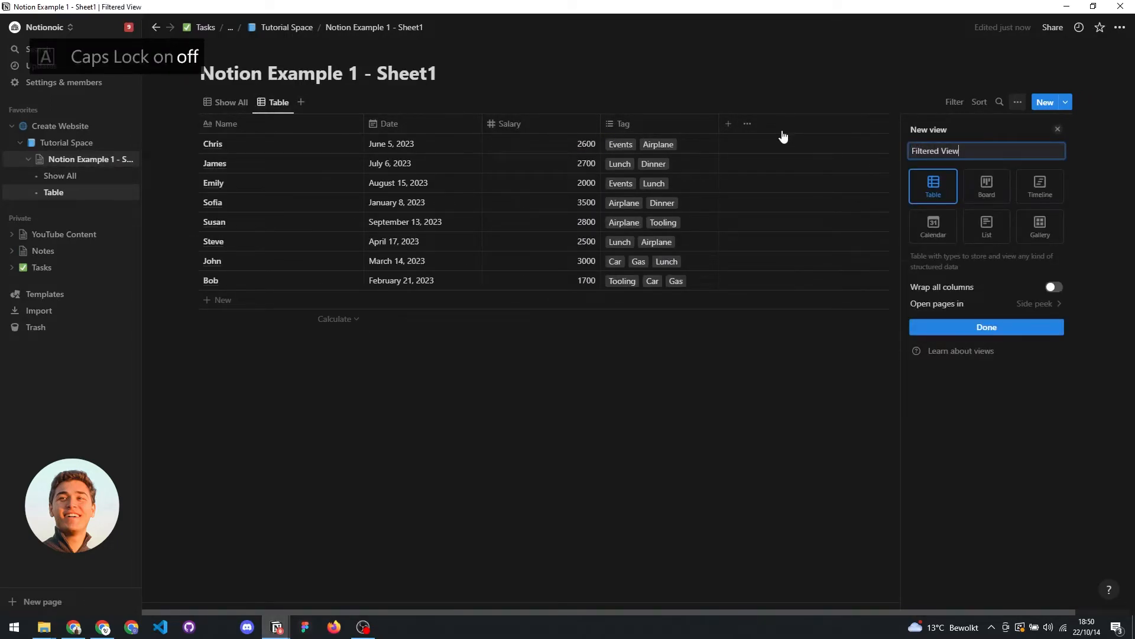
key(Return)
click(615, 325)
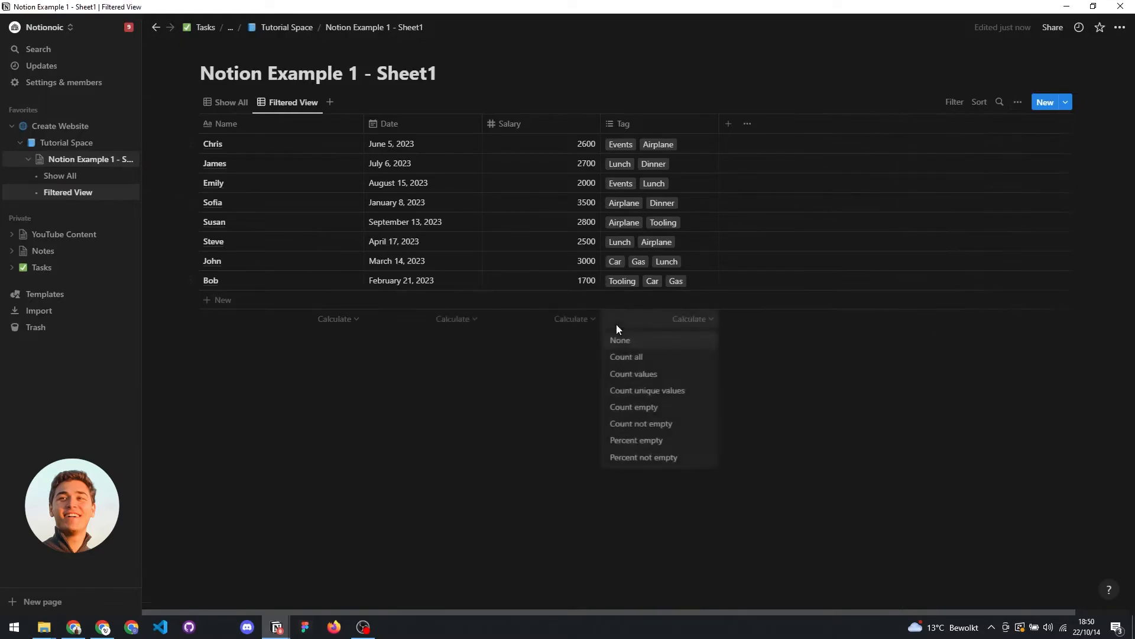
click(534, 385)
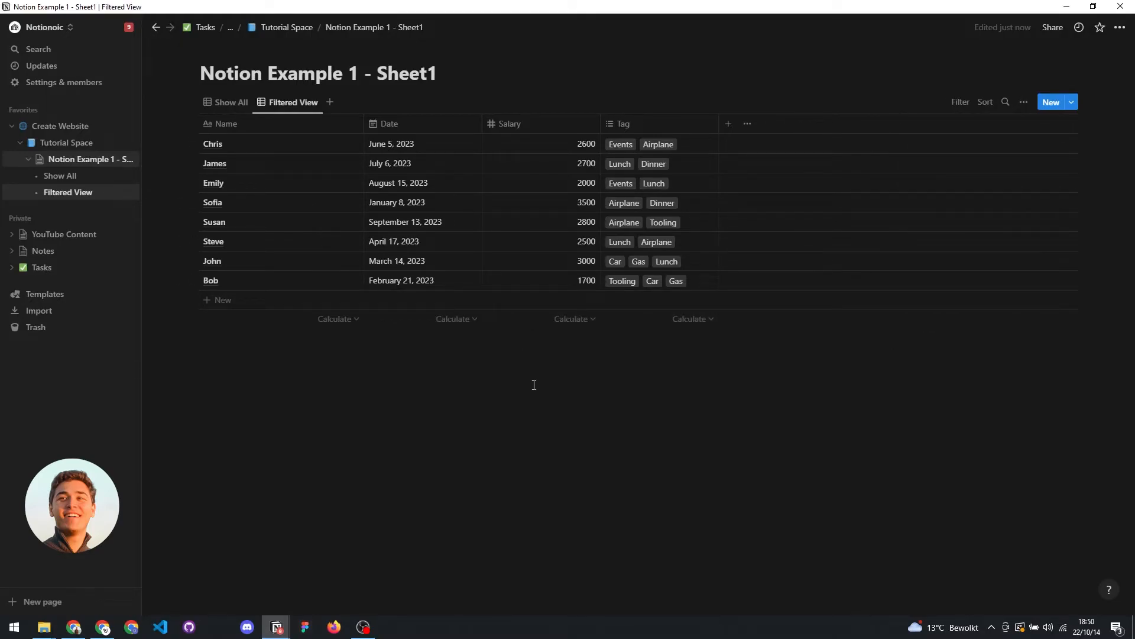
- Add an advanced filter to Filtered View where Date is after the custom date March 1, 2023
click(959, 101)
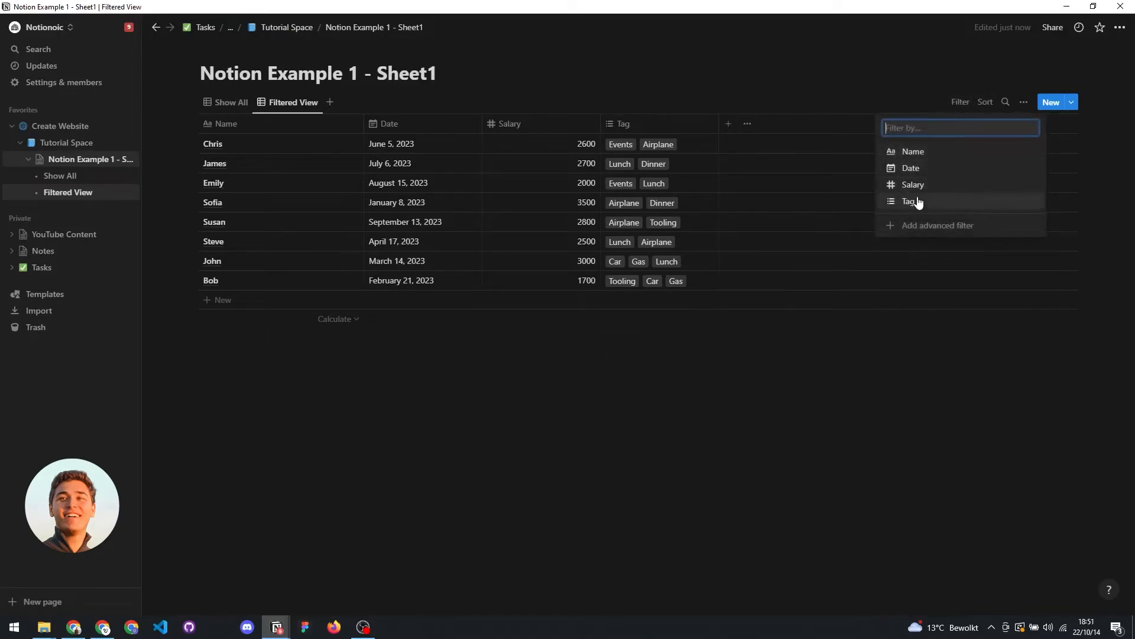
click(921, 169)
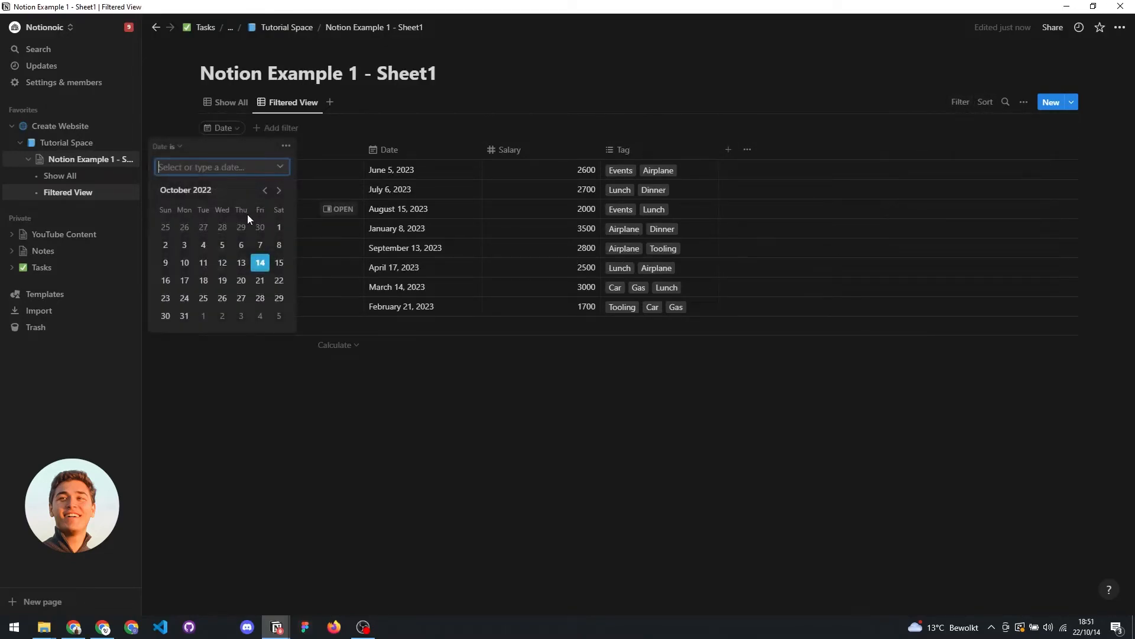
click(286, 146)
click(349, 171)
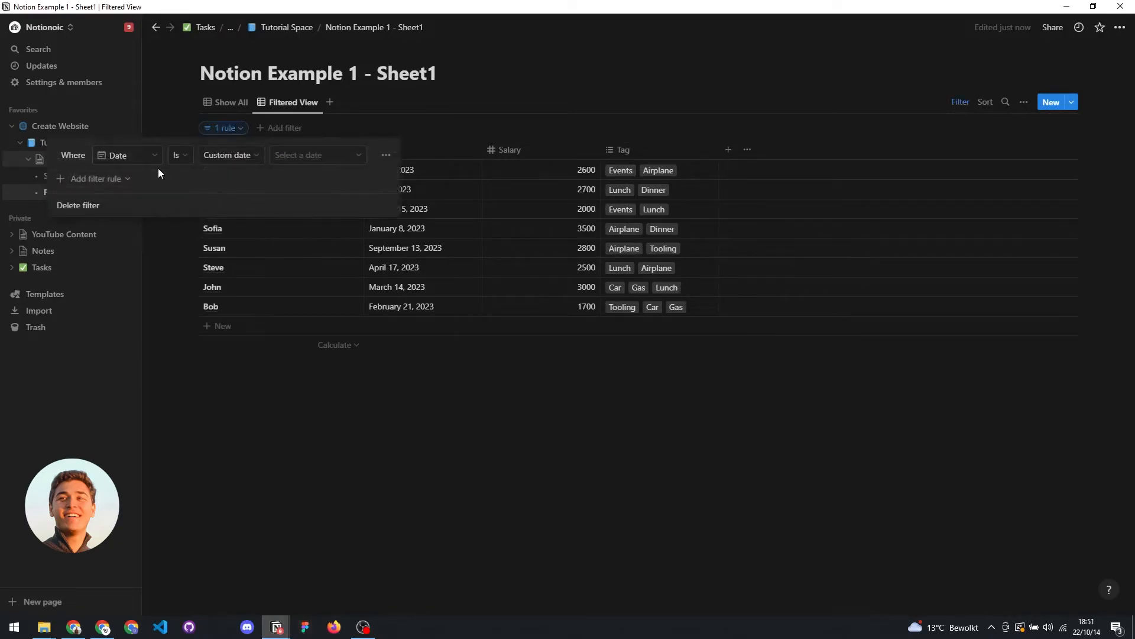
click(179, 155)
click(186, 210)
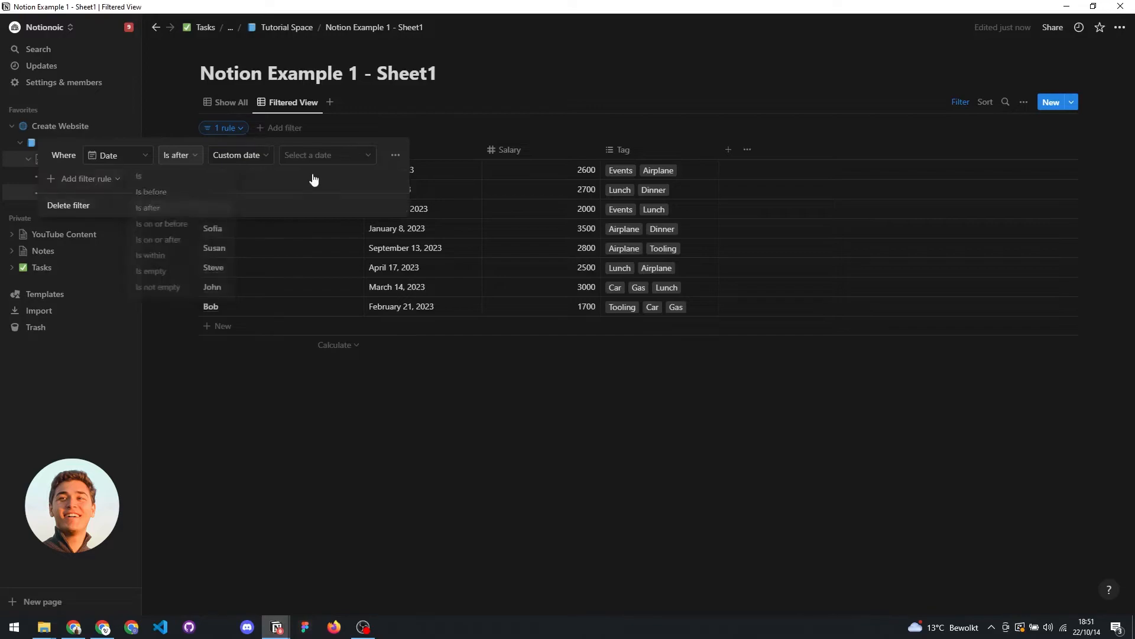
click(317, 157)
click(384, 200)
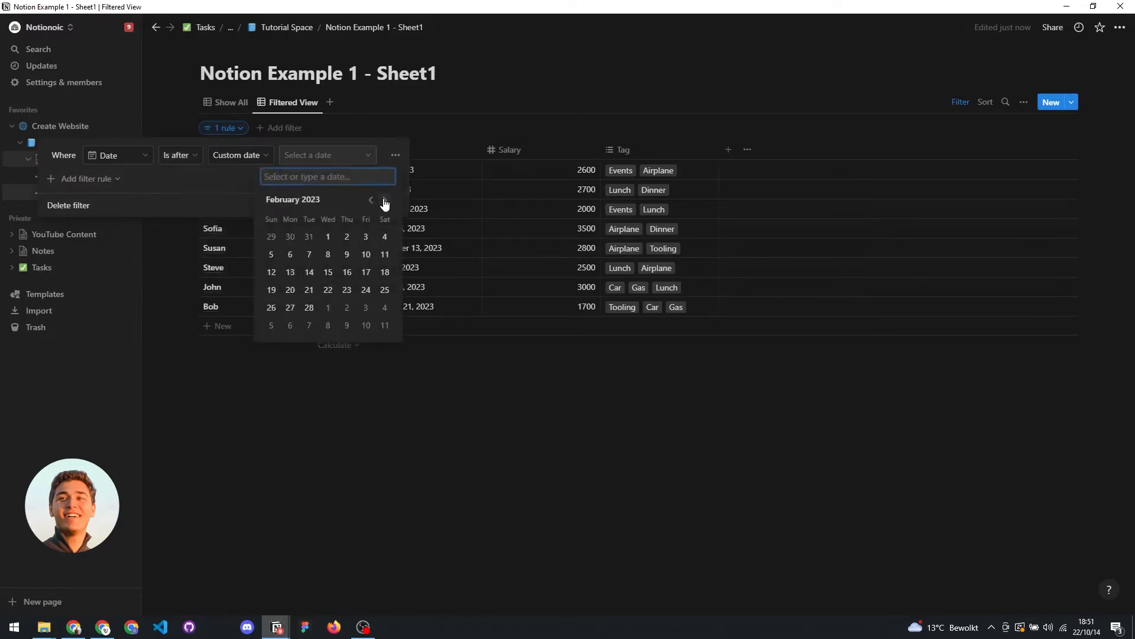
click(385, 201)
click(327, 236)
key(Escape)
- Add a second filter rule to Filtered View requiring Date to be before July 13, 2023
click(105, 178)
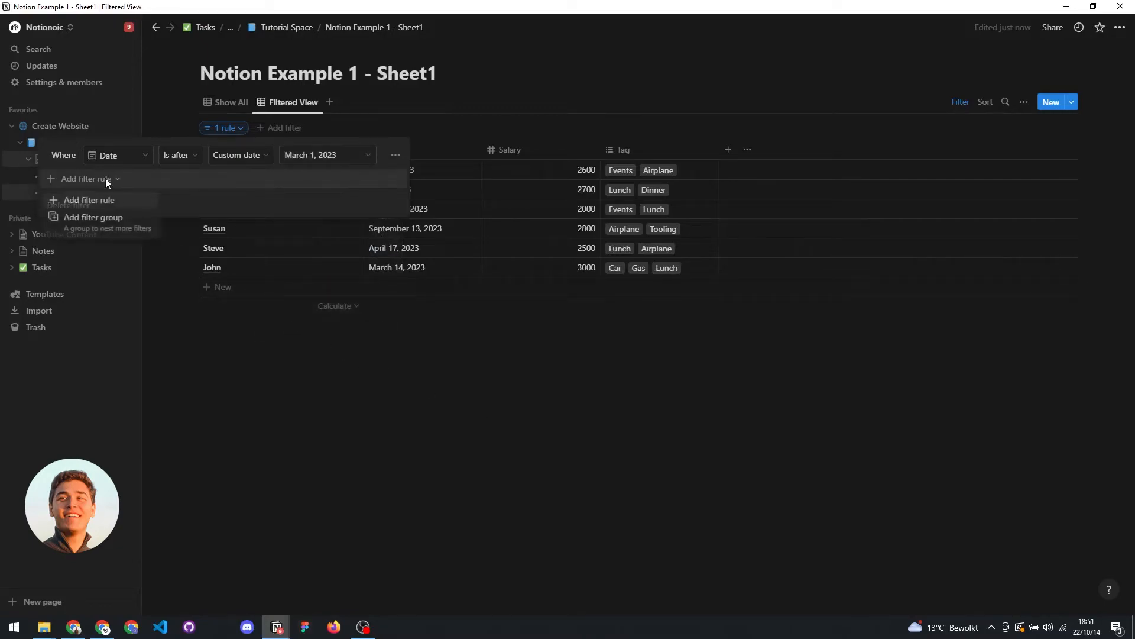
click(105, 201)
click(192, 180)
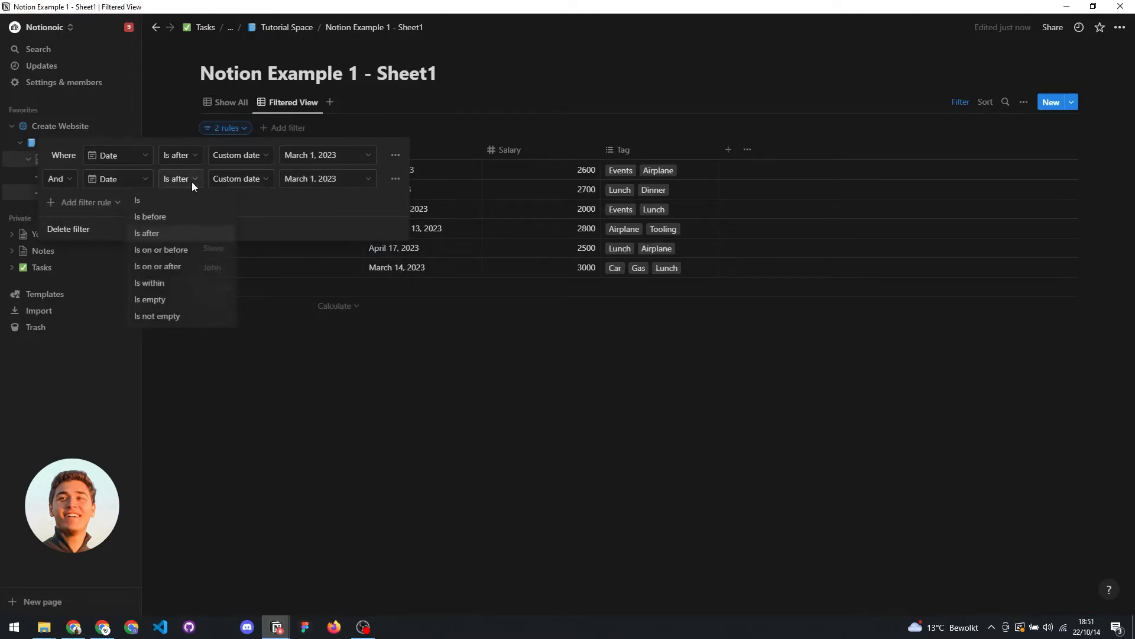
click(177, 217)
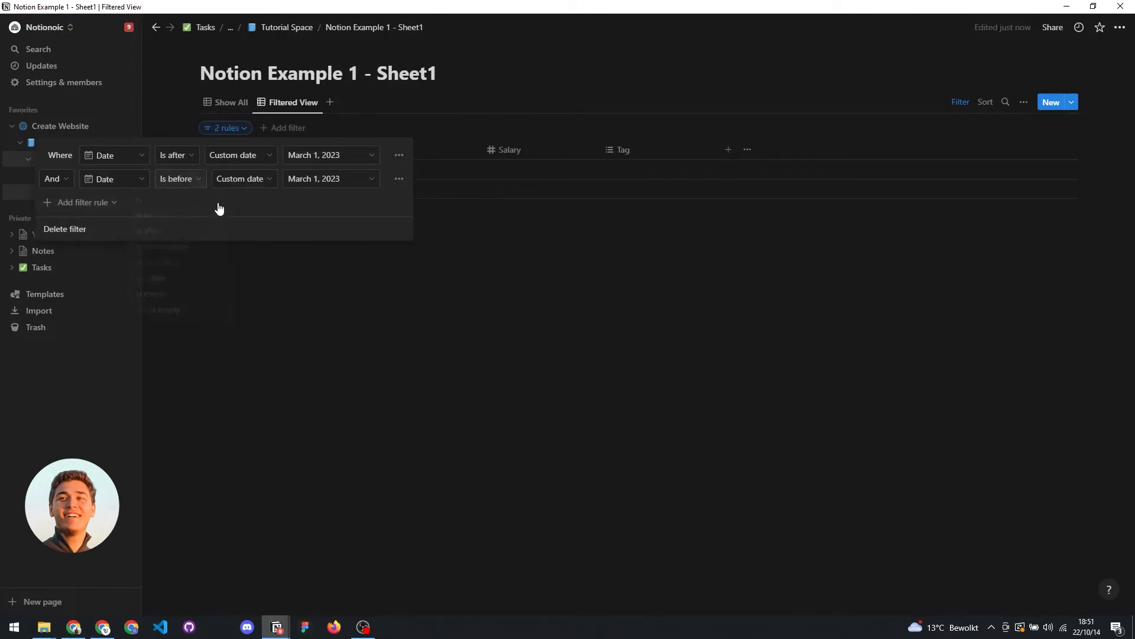
click(352, 180)
click(388, 224)
click(389, 223)
click(388, 223)
click(389, 223)
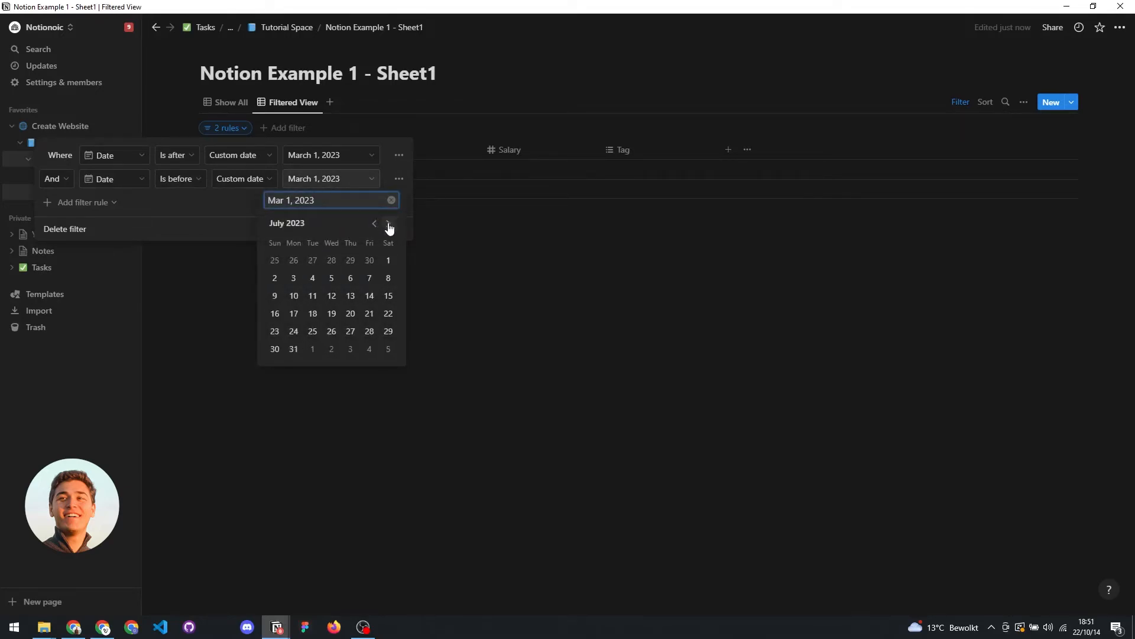
click(350, 295)
click(558, 300)
click(530, 314)
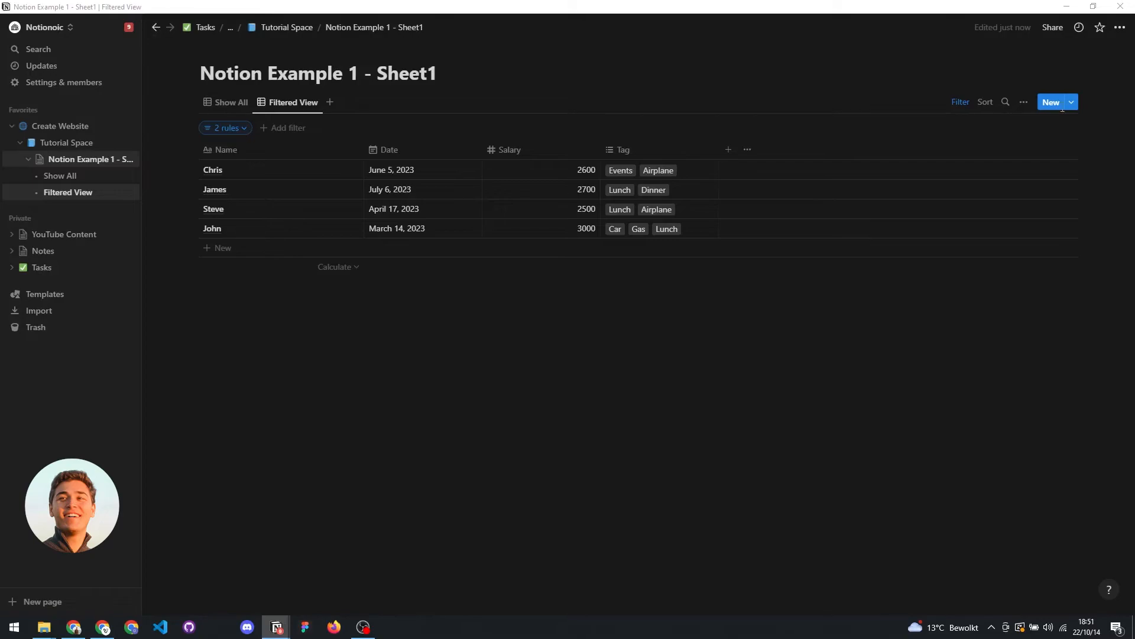
- Sort Filtered View by Date in ascending order
click(982, 102)
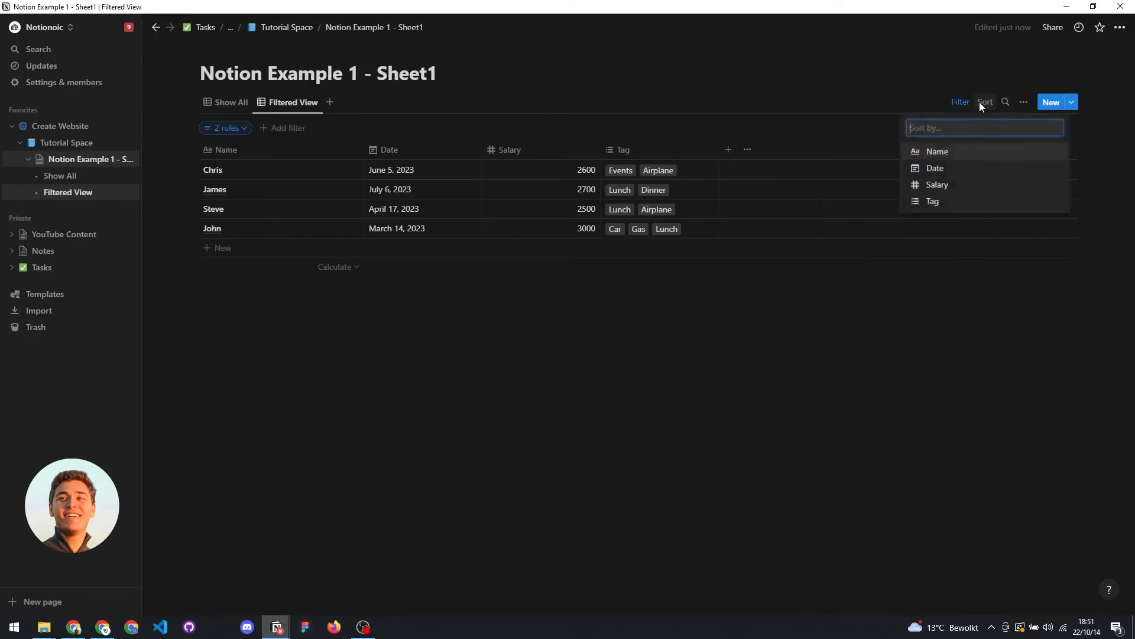
click(959, 172)
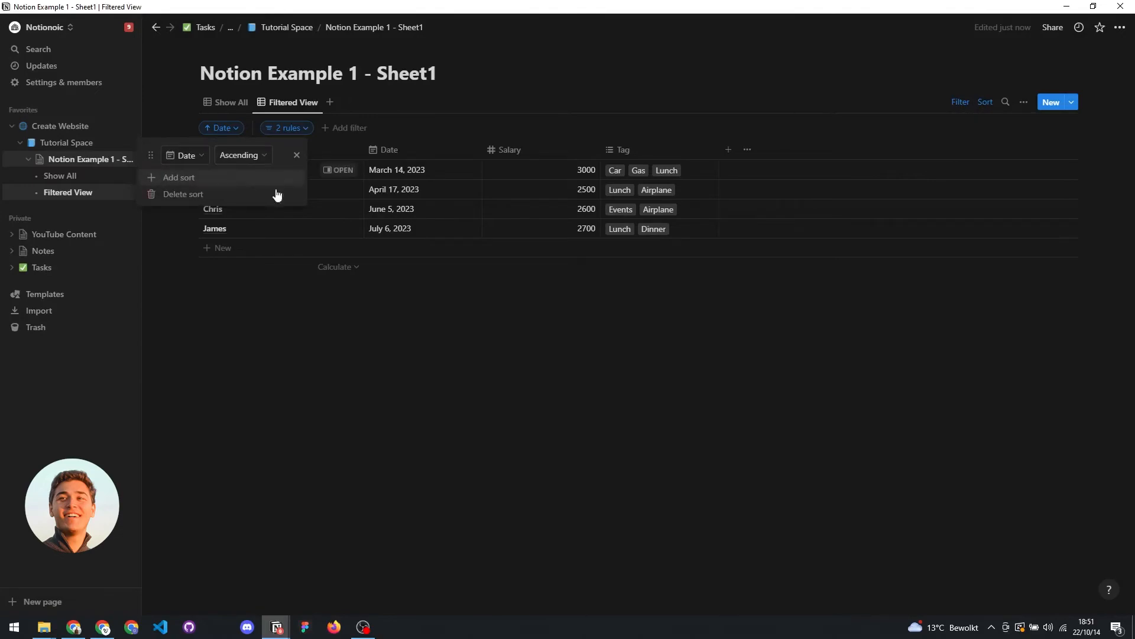
click(447, 352)
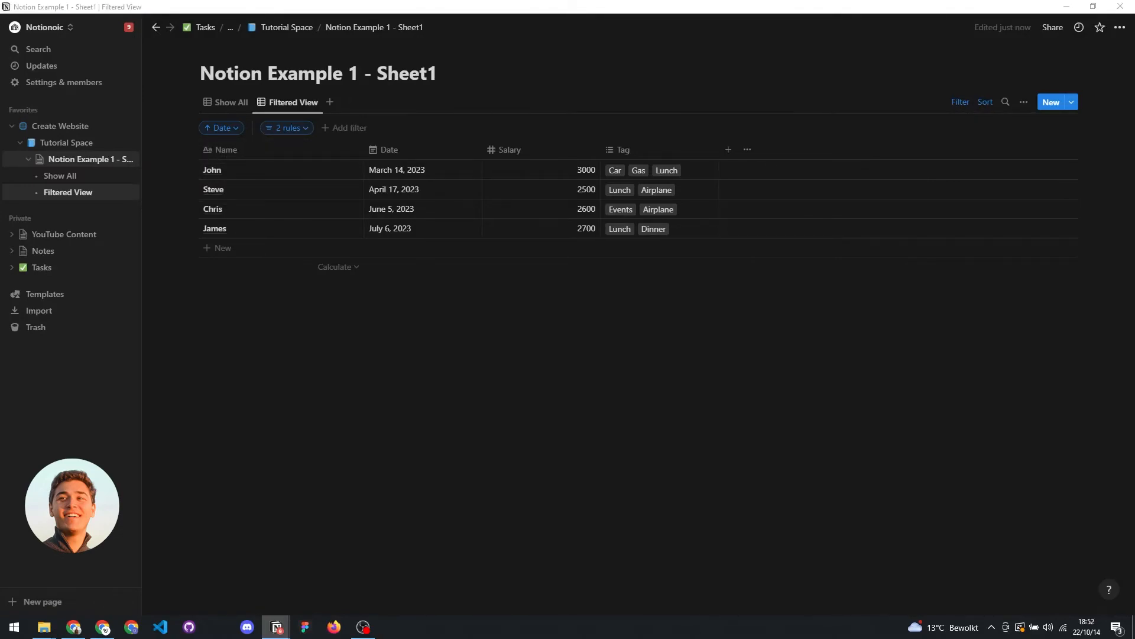
- Export the current filtered view as Markdown & CSV and save it to the Desktop as "FilteredData.zip"
click(1119, 27)
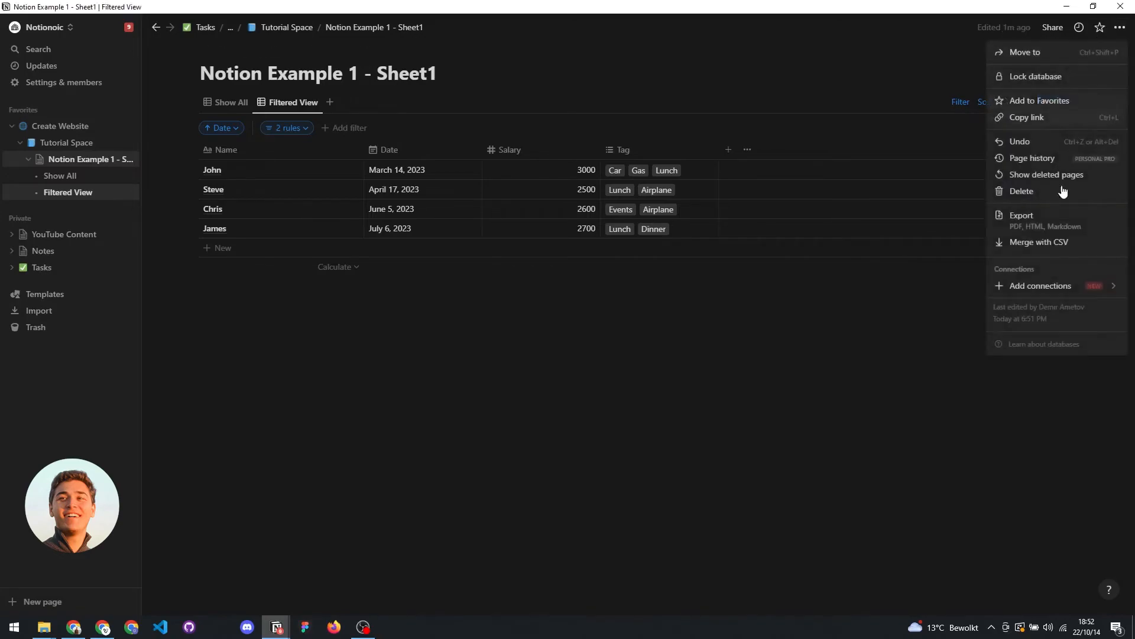
click(1034, 219)
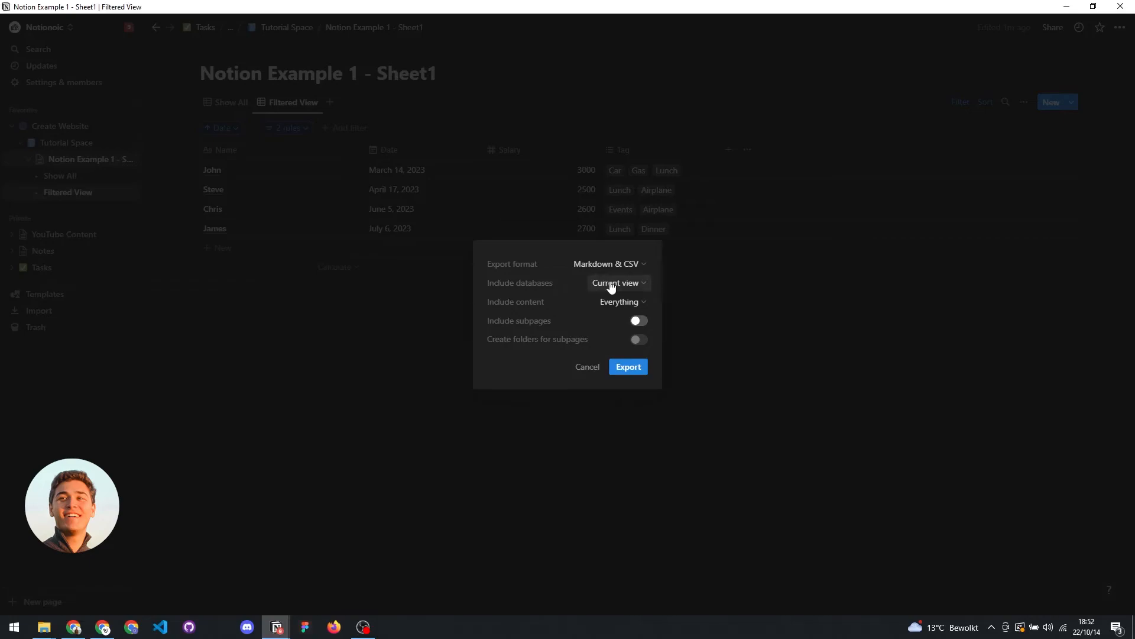
click(630, 368)
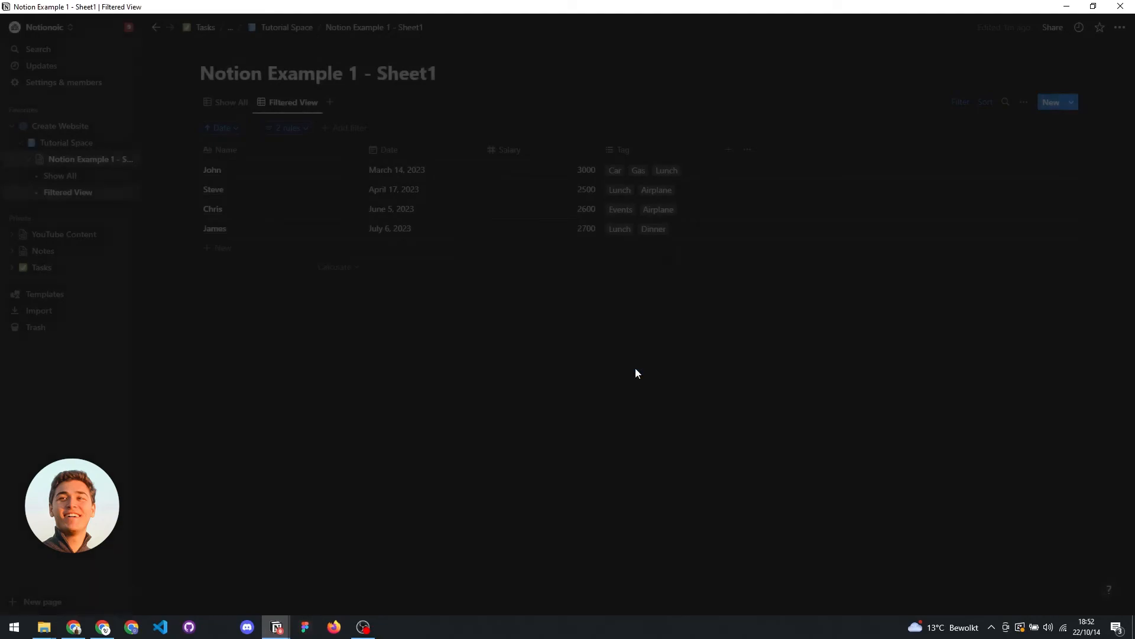
drag(236, 271, 10, 257)
text(Fil)
text(tered View)
key(Return)
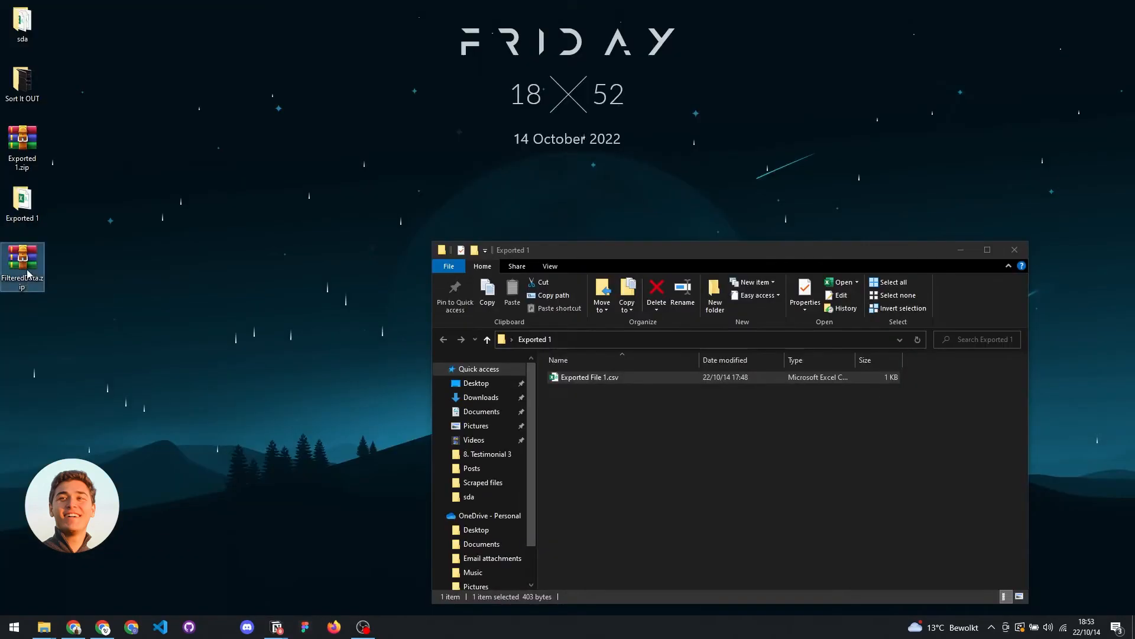
- Extract FilteredData.zip on the Desktop into a FilteredData folder and rename the CSV inside as "Exported File 2"
right_click(28, 270)
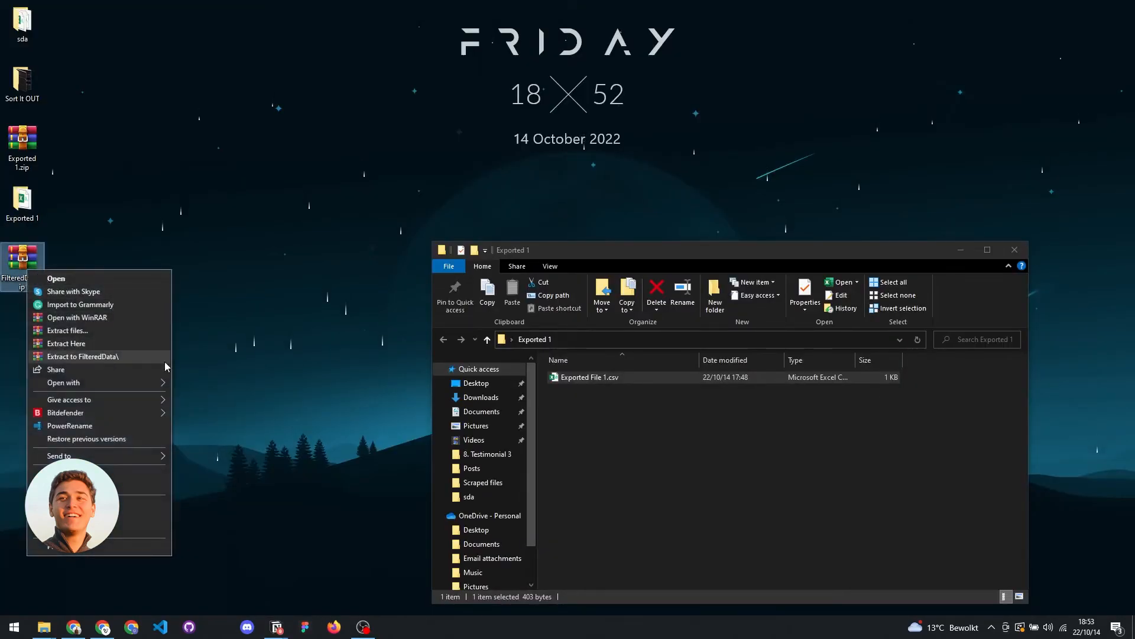
click(119, 357)
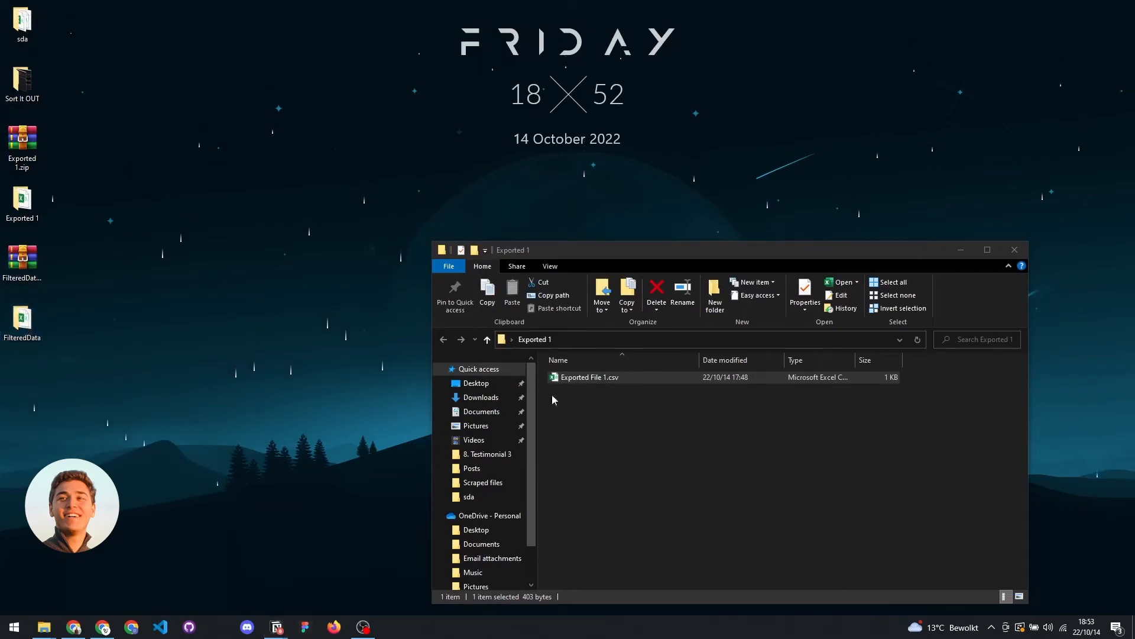
click(611, 136)
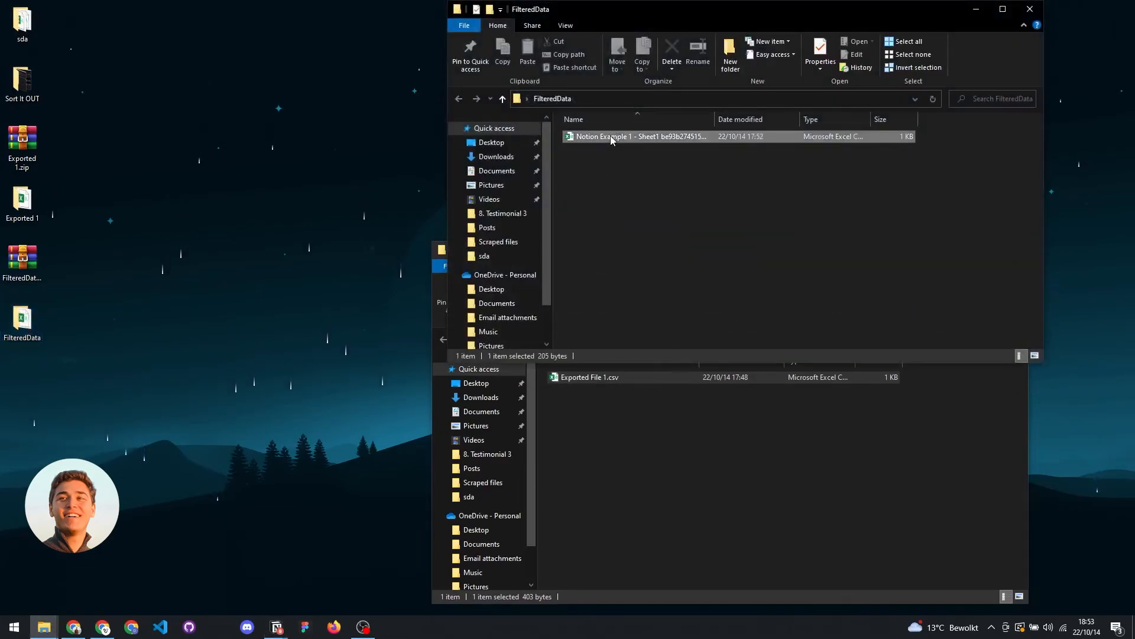
key(F2)
text(E)
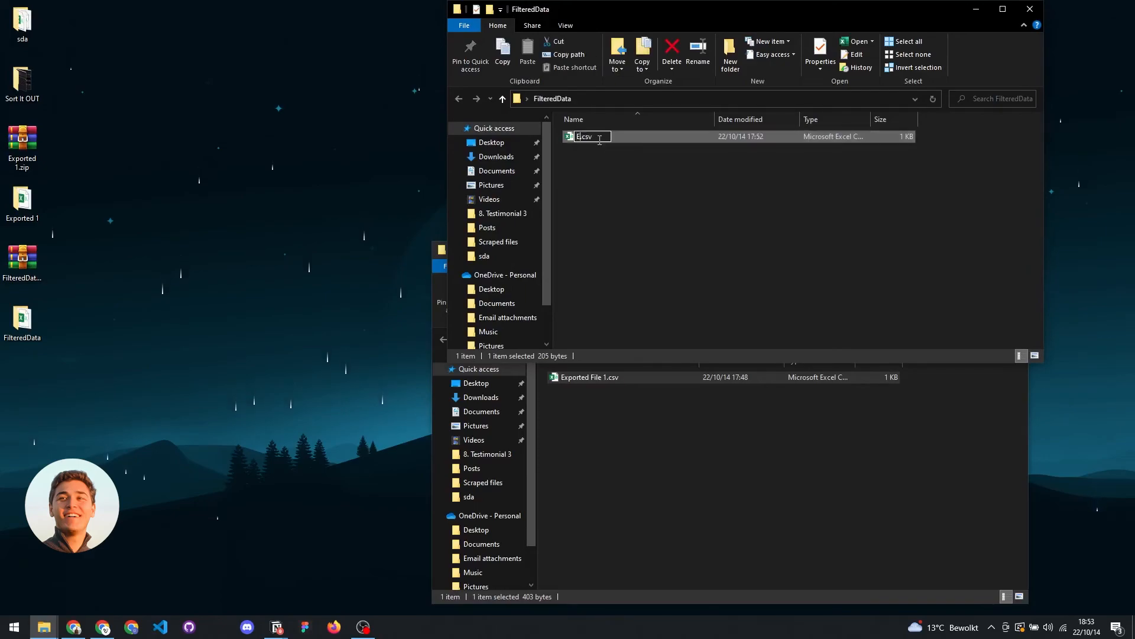
key(Caps_Lock)
text(xported File 2)
key(Return)
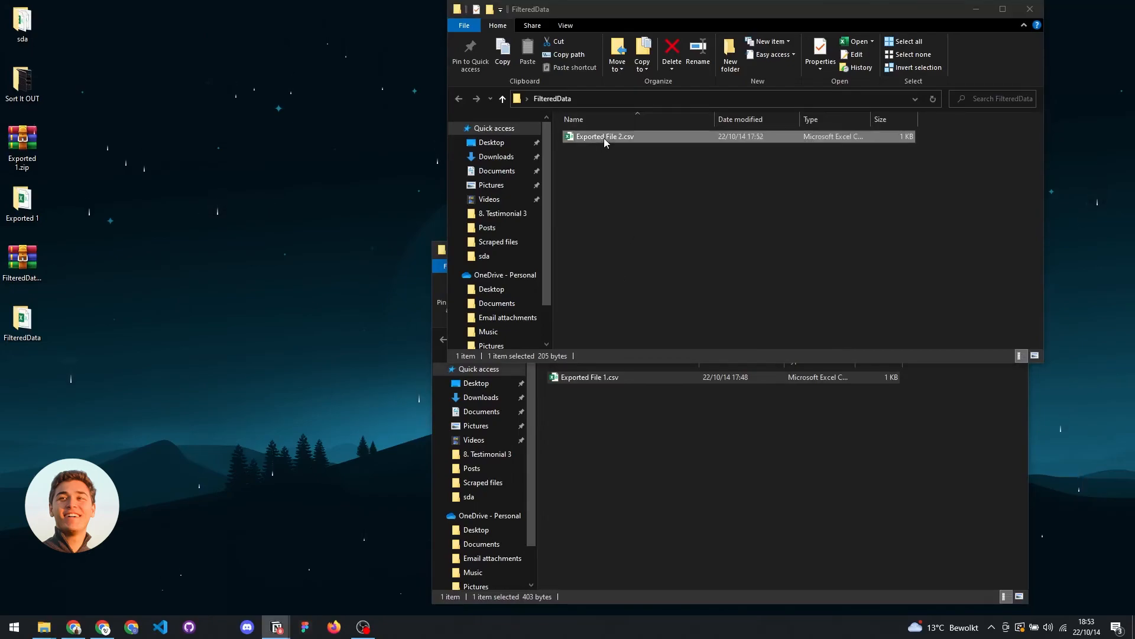
- Upload Exported File 2.csv to the Notion folder in Google Drive and open it with Google Sheets
drag(342, 346, 364, 437)
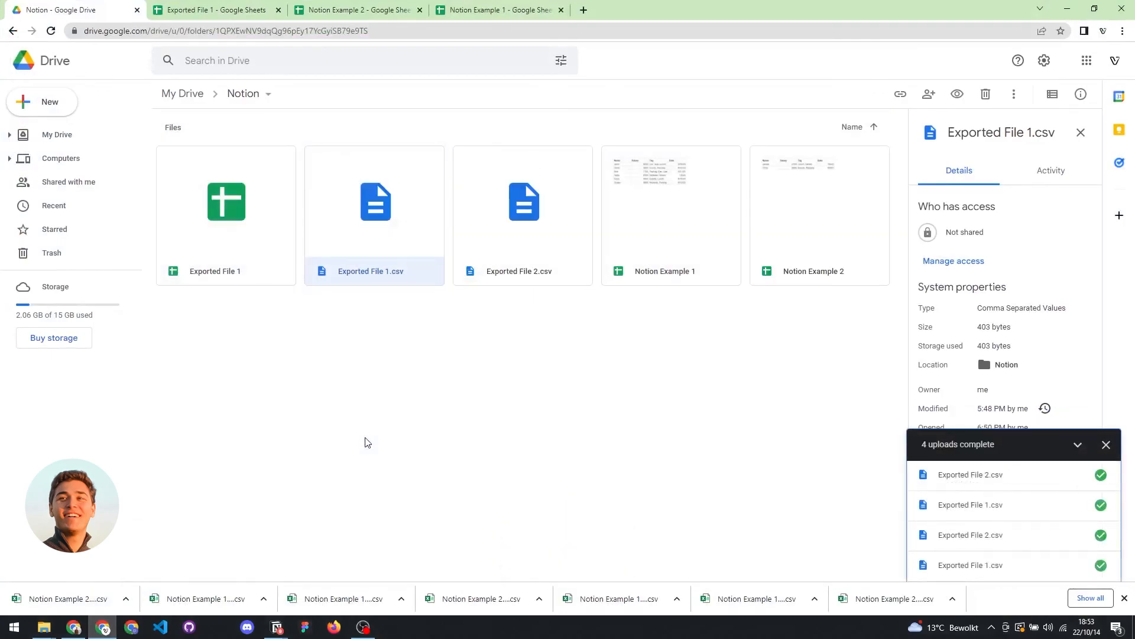
click(983, 474)
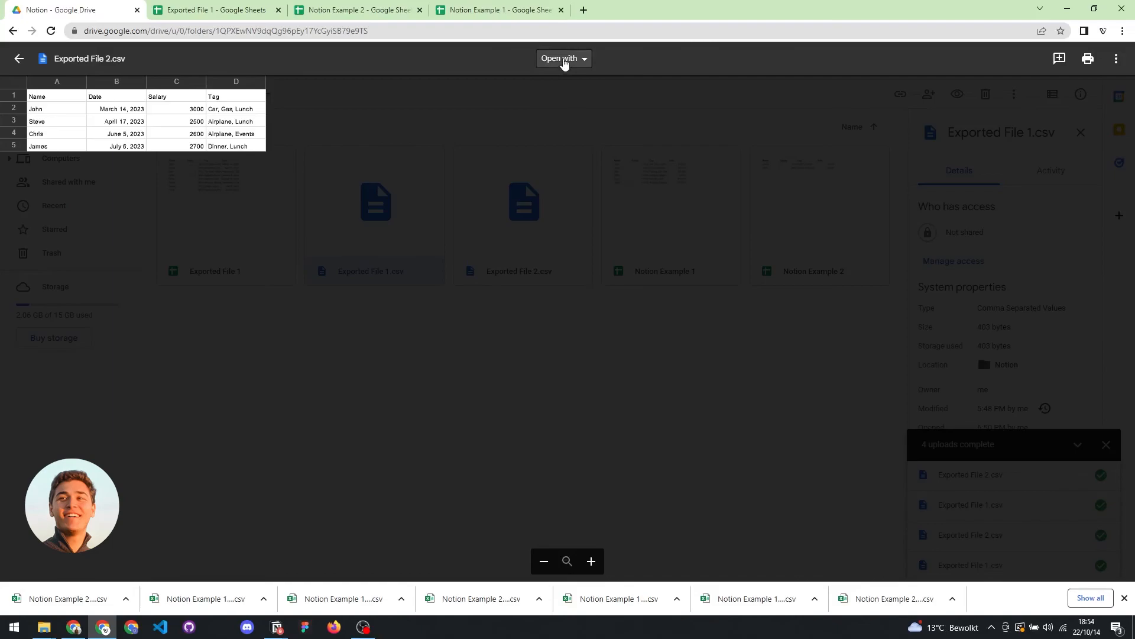
click(565, 59)
click(592, 122)
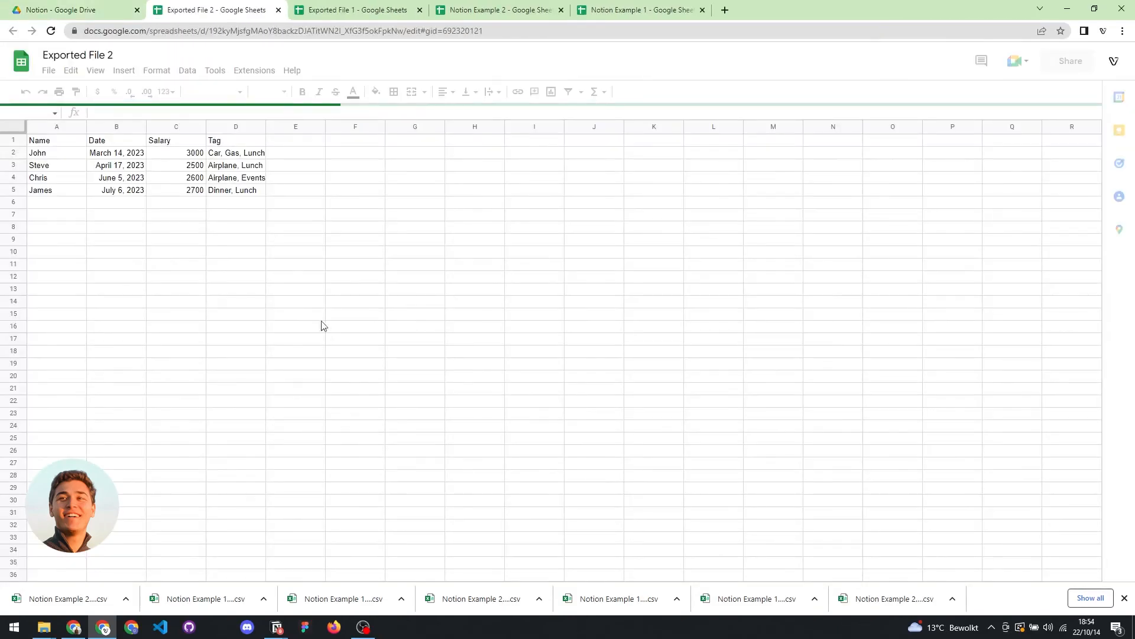